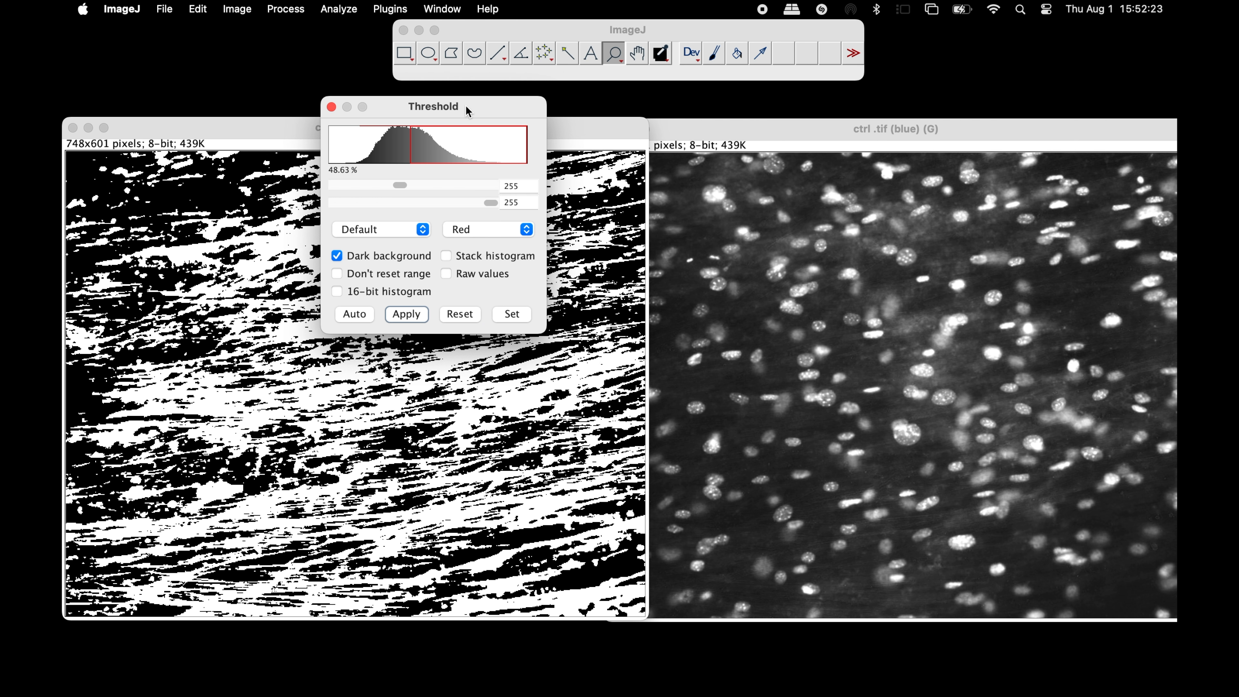
Try a threshold of 65 to 255 on the blue-channel control image, and reset it
left_click(725, 130)
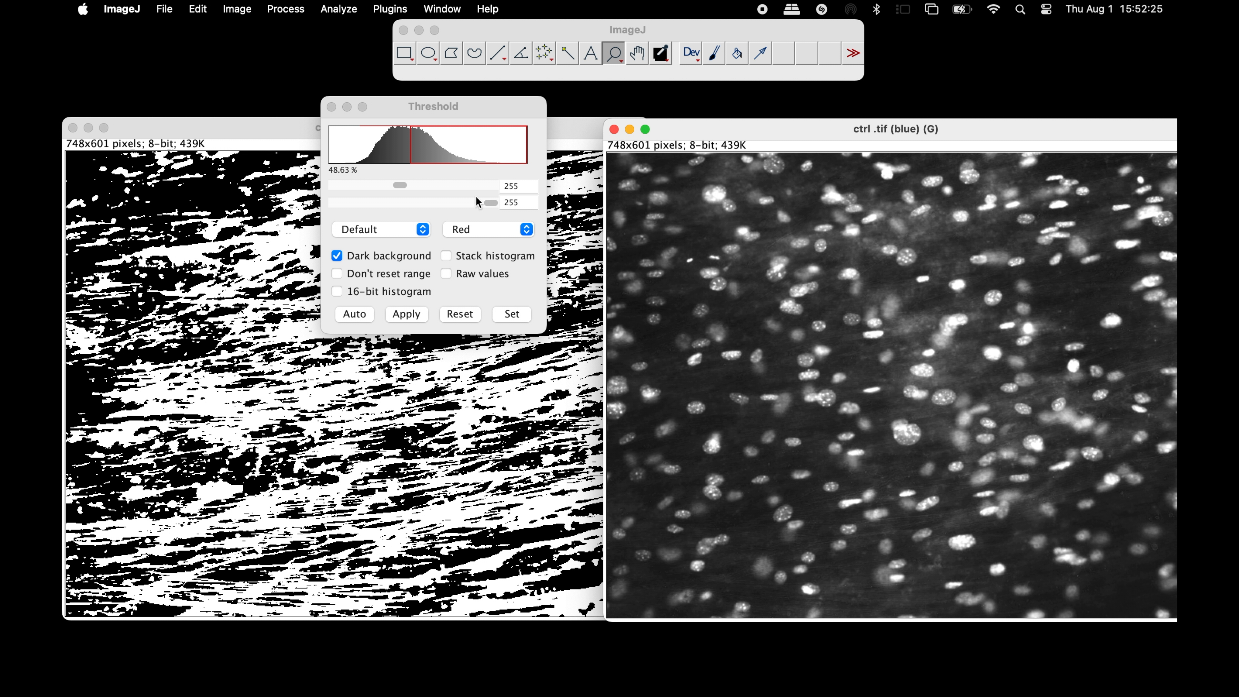
left_click(486, 202)
left_click(495, 201)
left_click_drag(351, 202, 506, 208)
left_click_drag(337, 186, 376, 189)
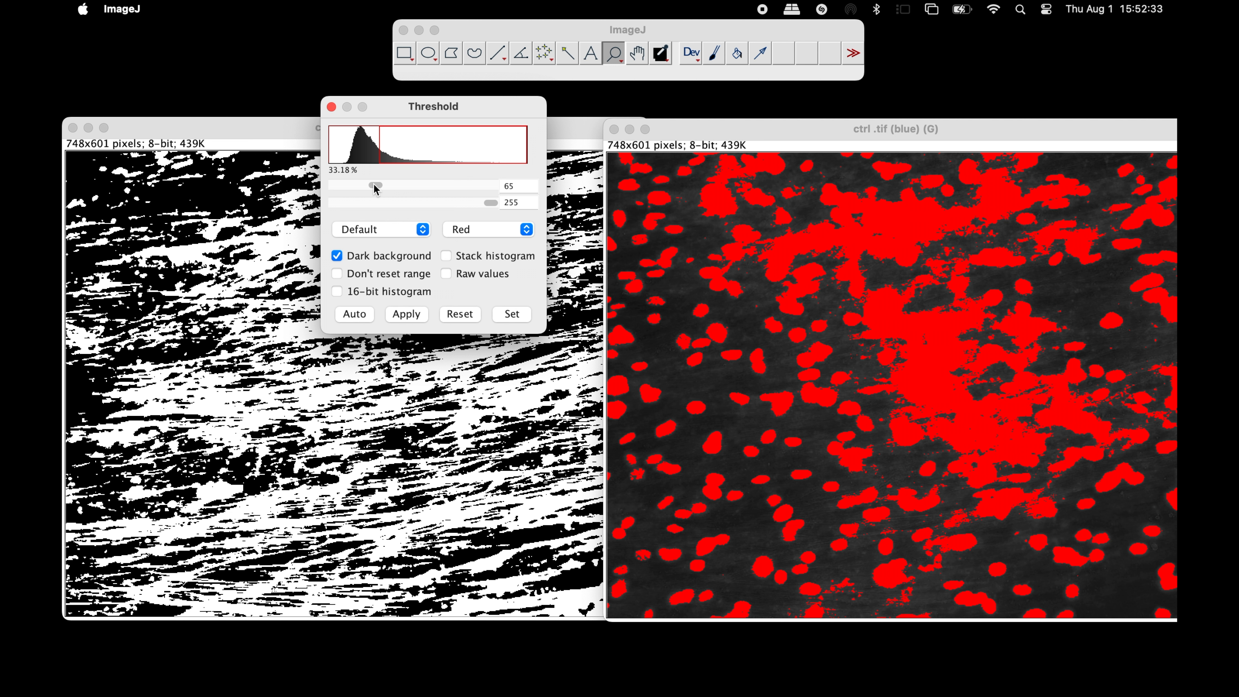
left_click(459, 312)
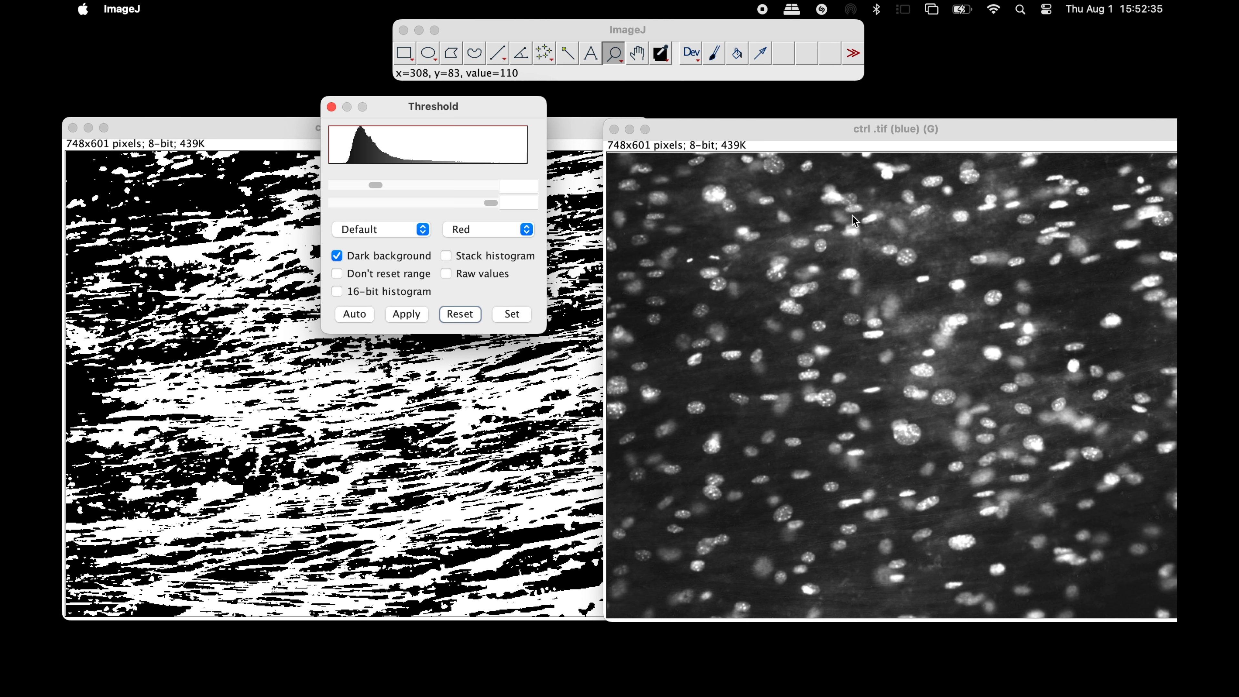
Draw a rectangular selection of about 25 by 21 pixels on a background area of the blue-channel control image and measure it
left_click(411, 55)
left_click(411, 55)
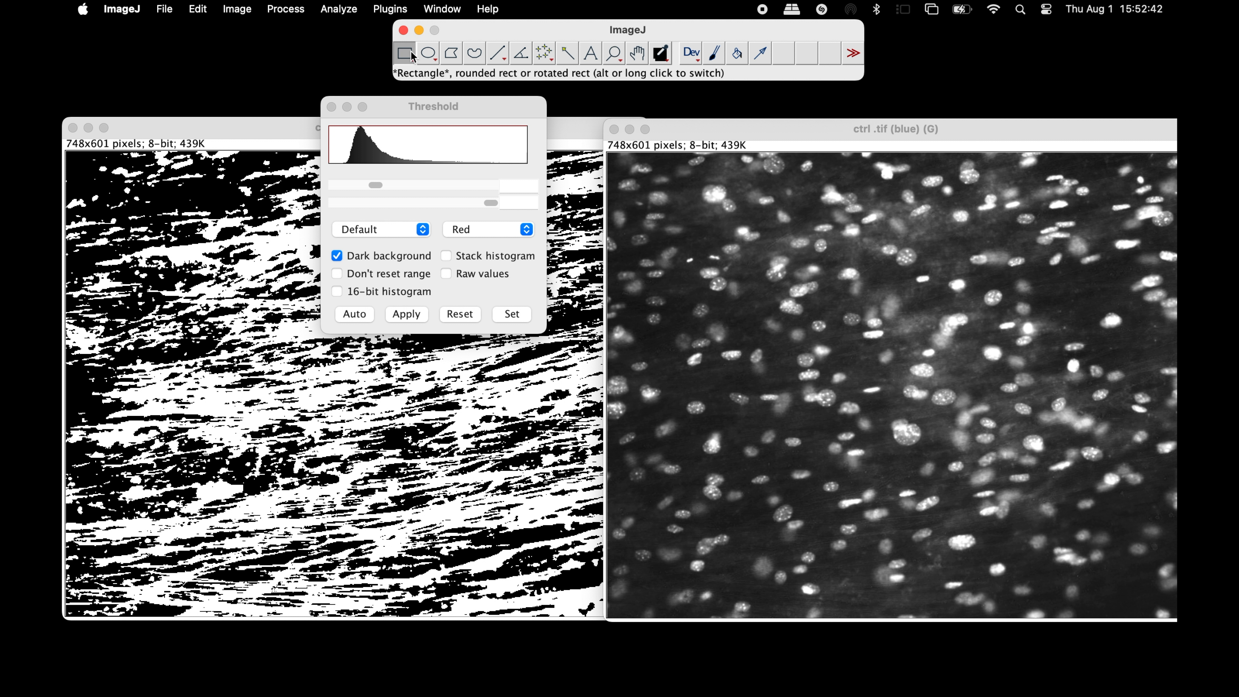
left_click(929, 220)
left_click_drag(929, 221, 951, 241)
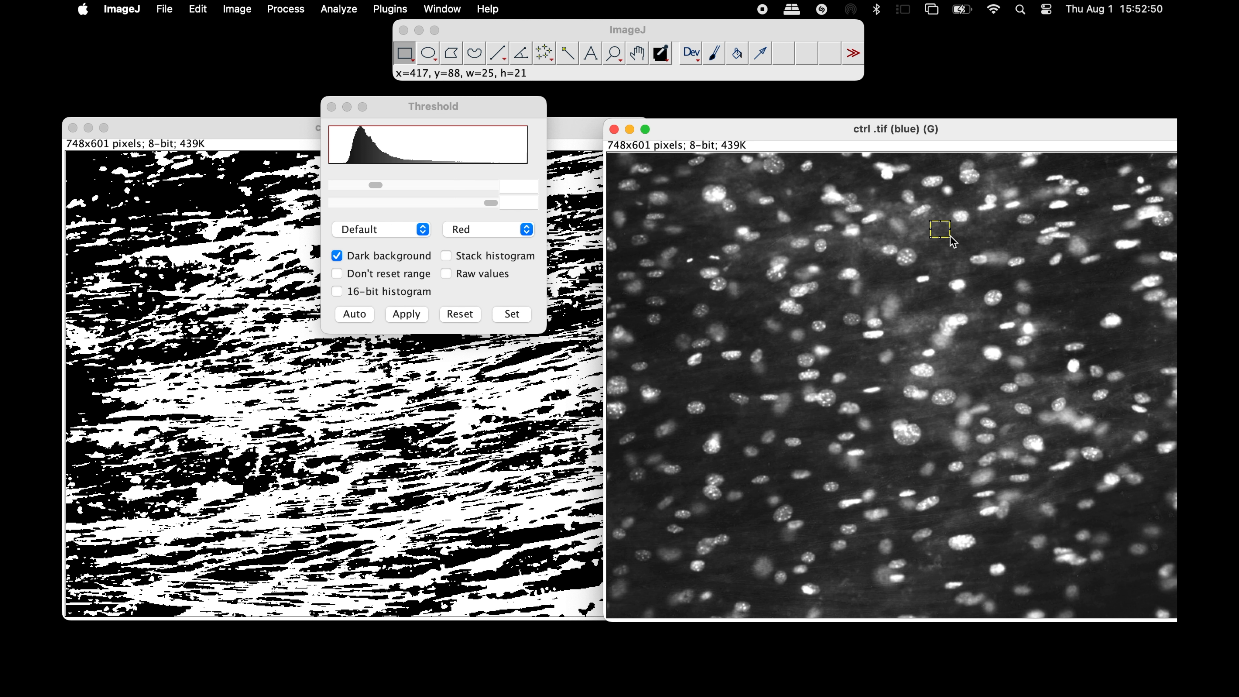
left_click(341, 9)
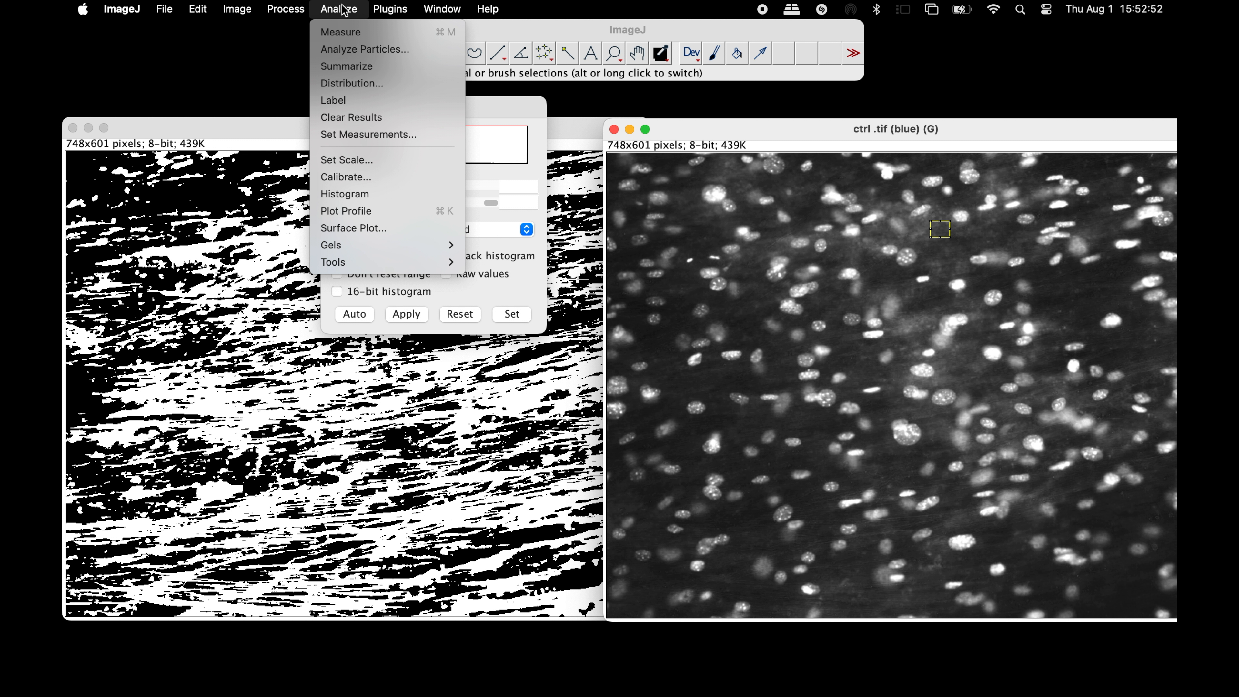
left_click(351, 32)
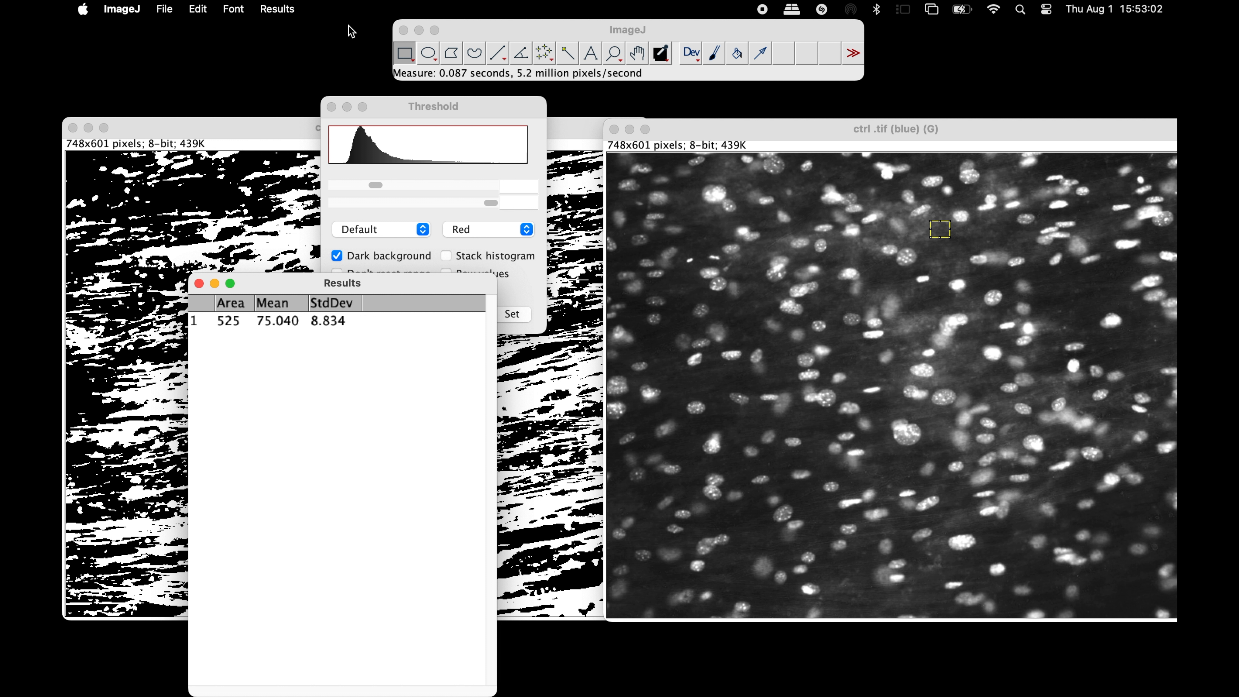
Delete the background measurement from the Results table and move the table clear of the images
left_click(277, 327)
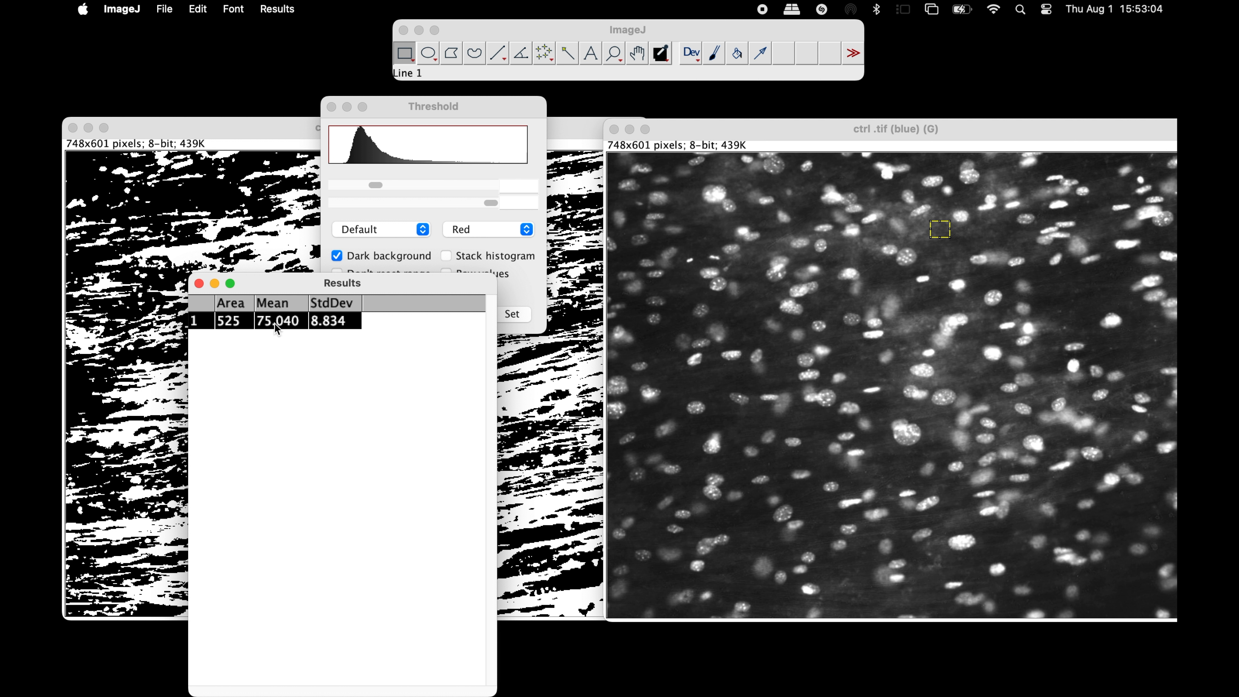
key("BackSpace")
left_click_drag(315, 282, 333, 626)
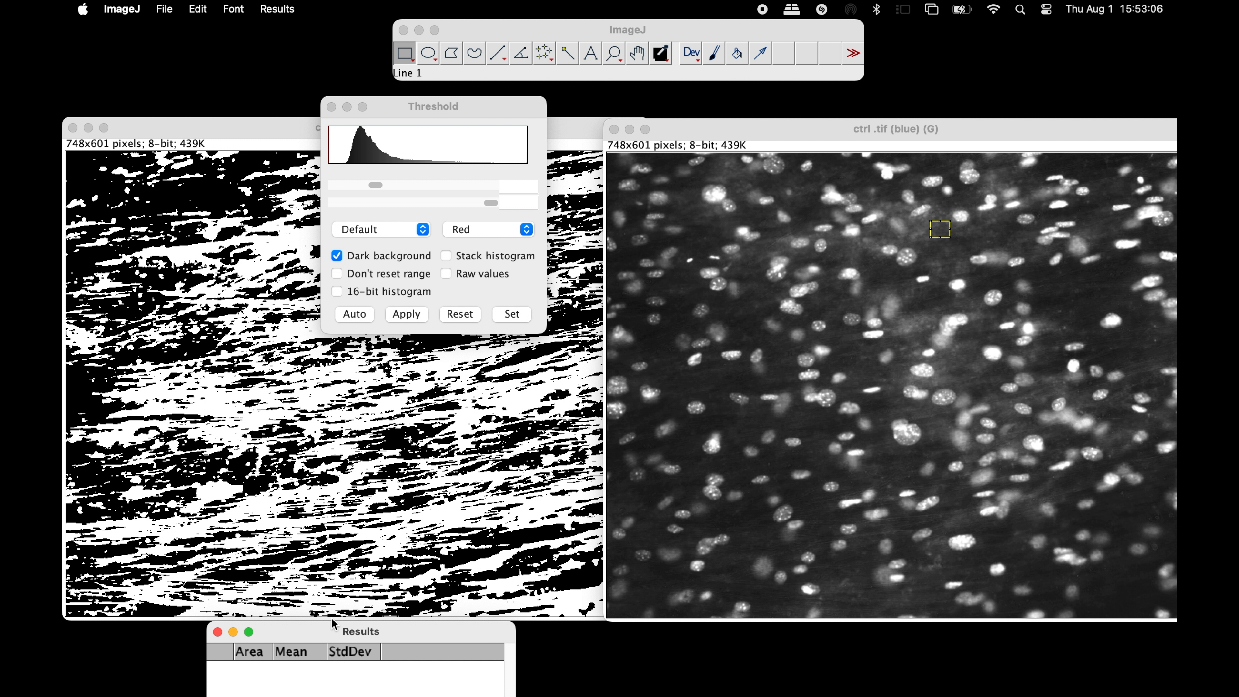
Subtract a background value of 75.04 from the whole blue-channel control image
left_click(286, 8)
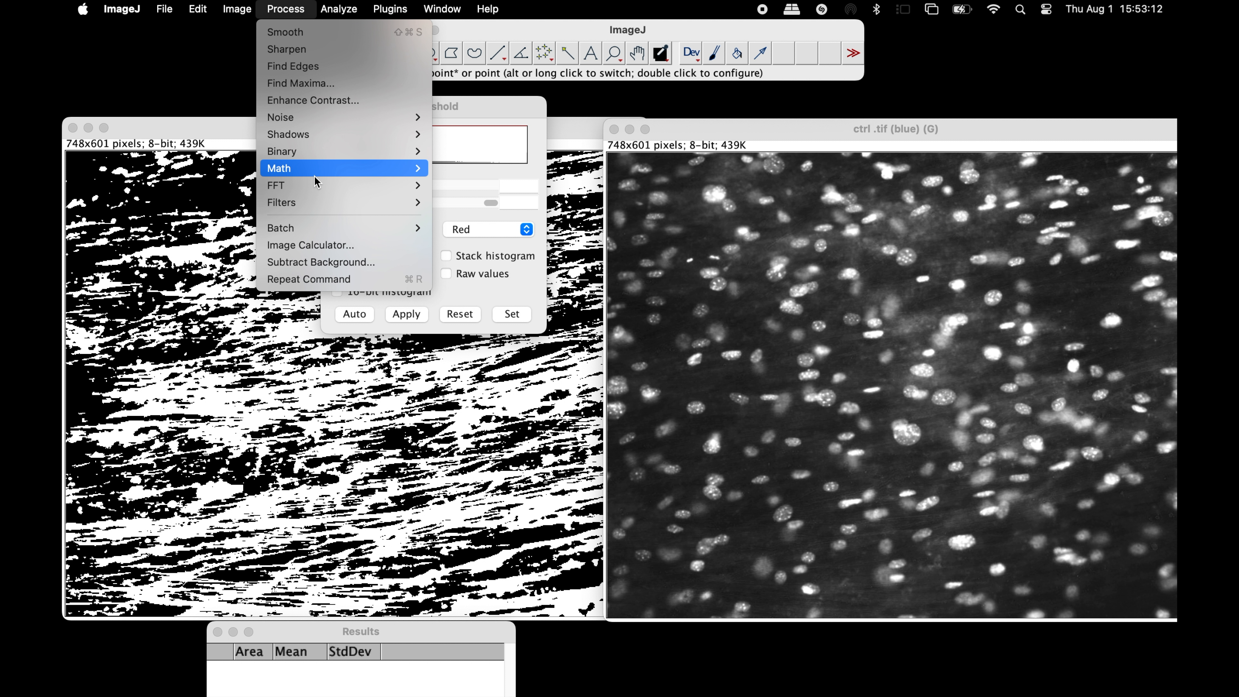
mouse_move(320, 170)
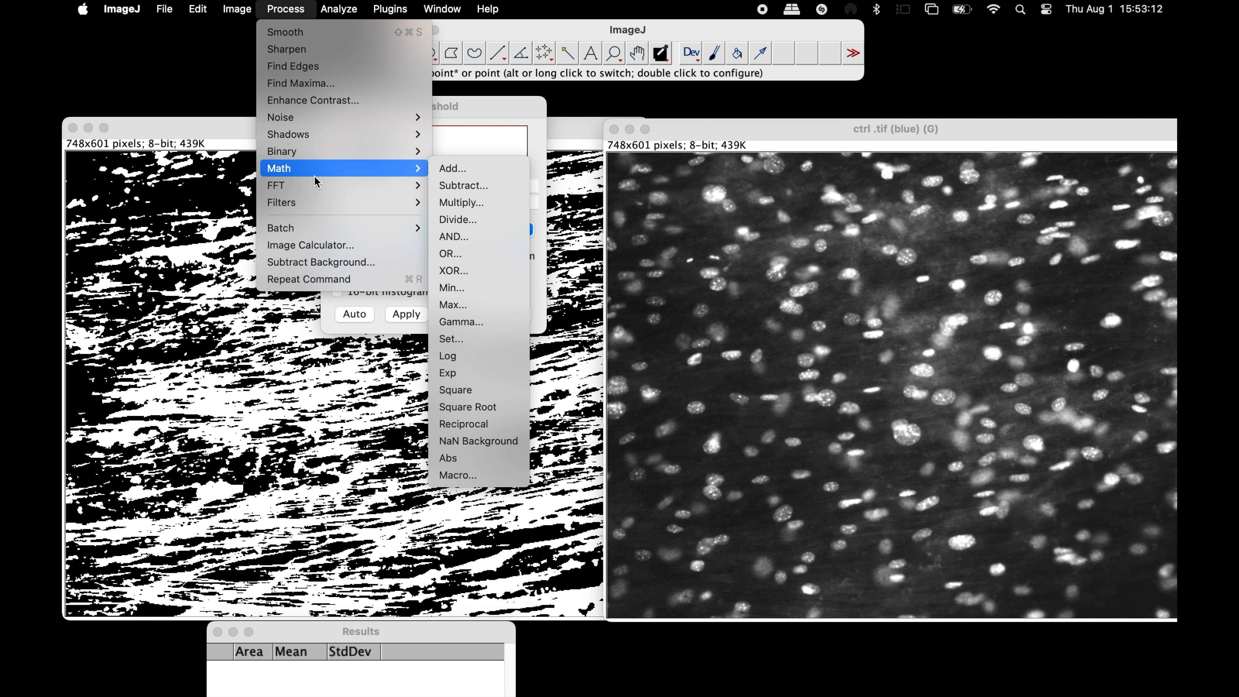
left_click(461, 189)
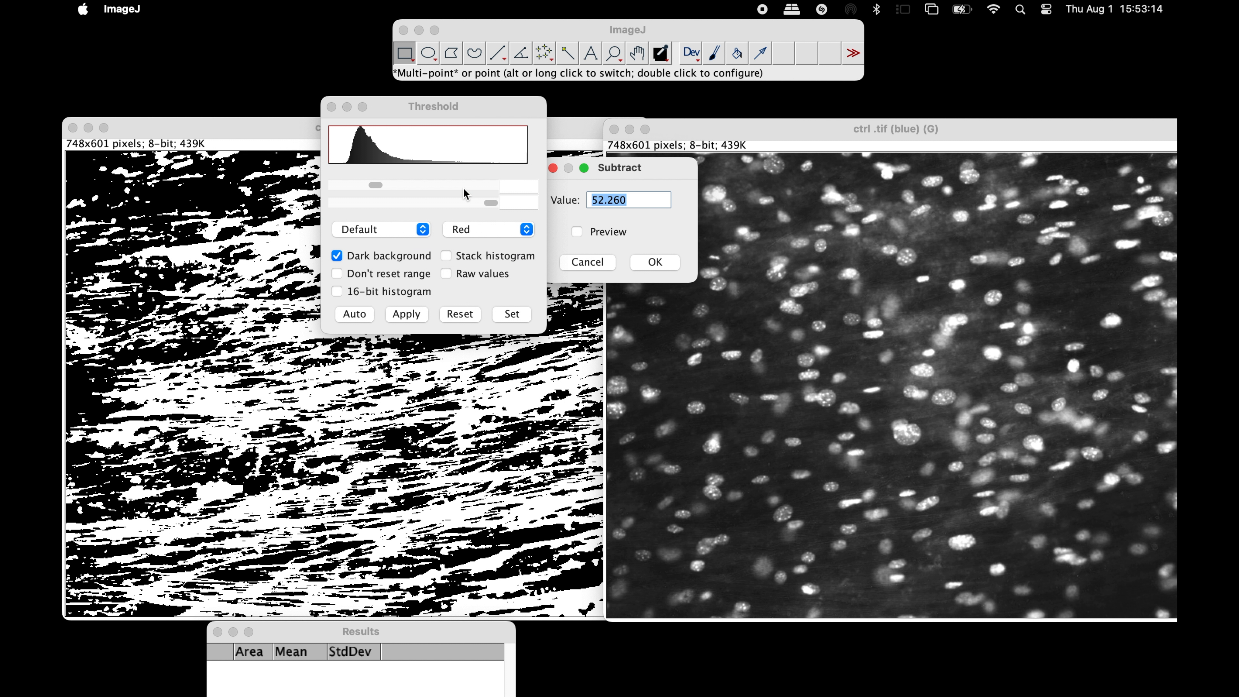
type("75.04")
left_click(652, 264)
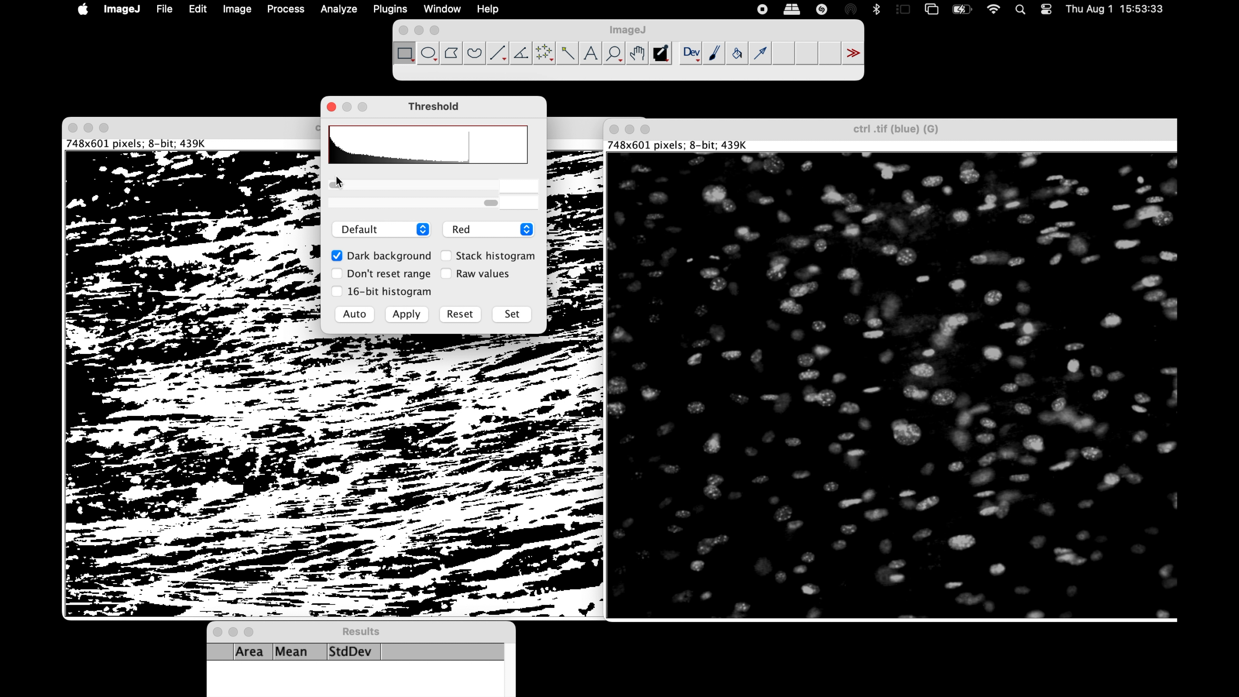
Apply a threshold of 31 to 255 to the blue-channel control image and close the Threshold window
mouse_move(337, 185)
left_mouse_down()
mouse_move(389, 190)
mouse_move(357, 192)
left_mouse_up()
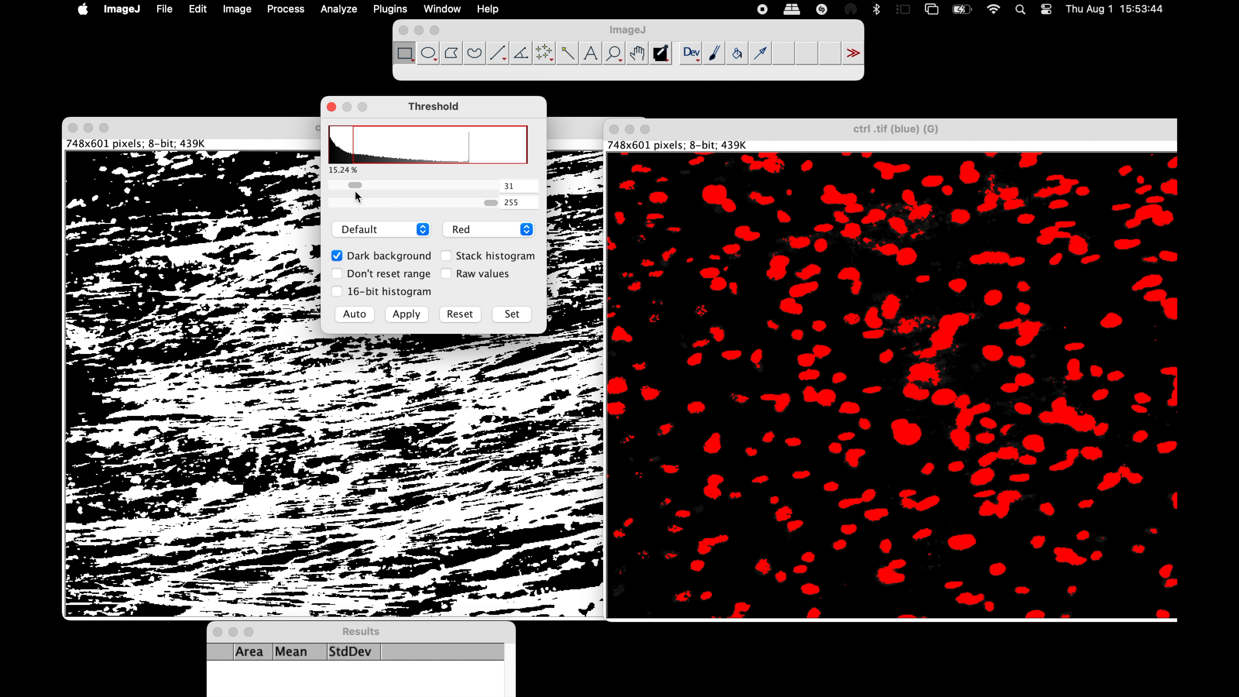
left_click(414, 319)
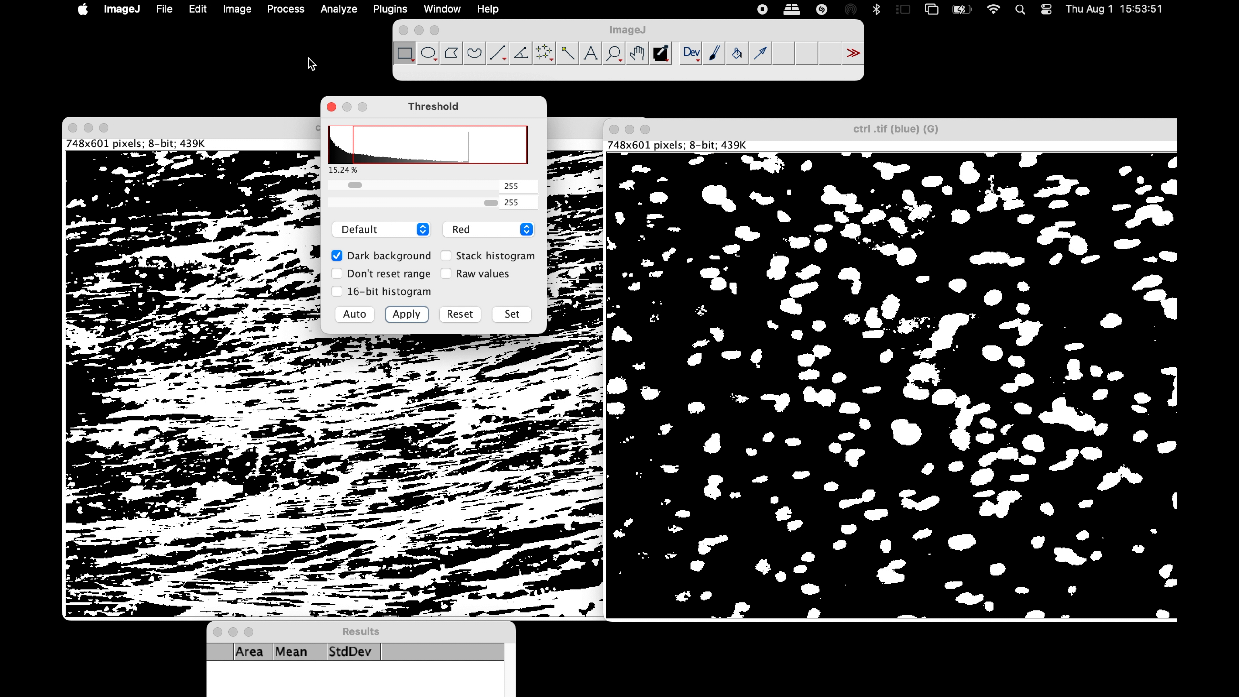
left_click(332, 107)
Measure the thresholded red-channel control image, followed by the thresholded blue-channel one
left_click(352, 135)
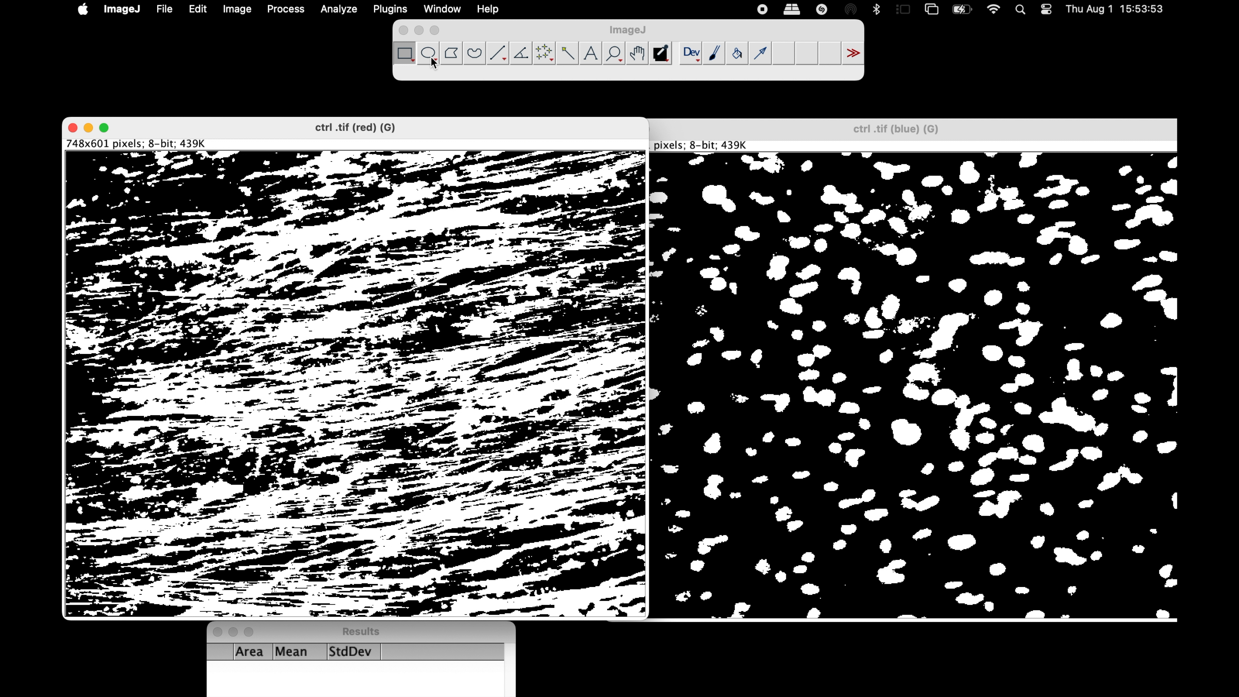
left_click(340, 9)
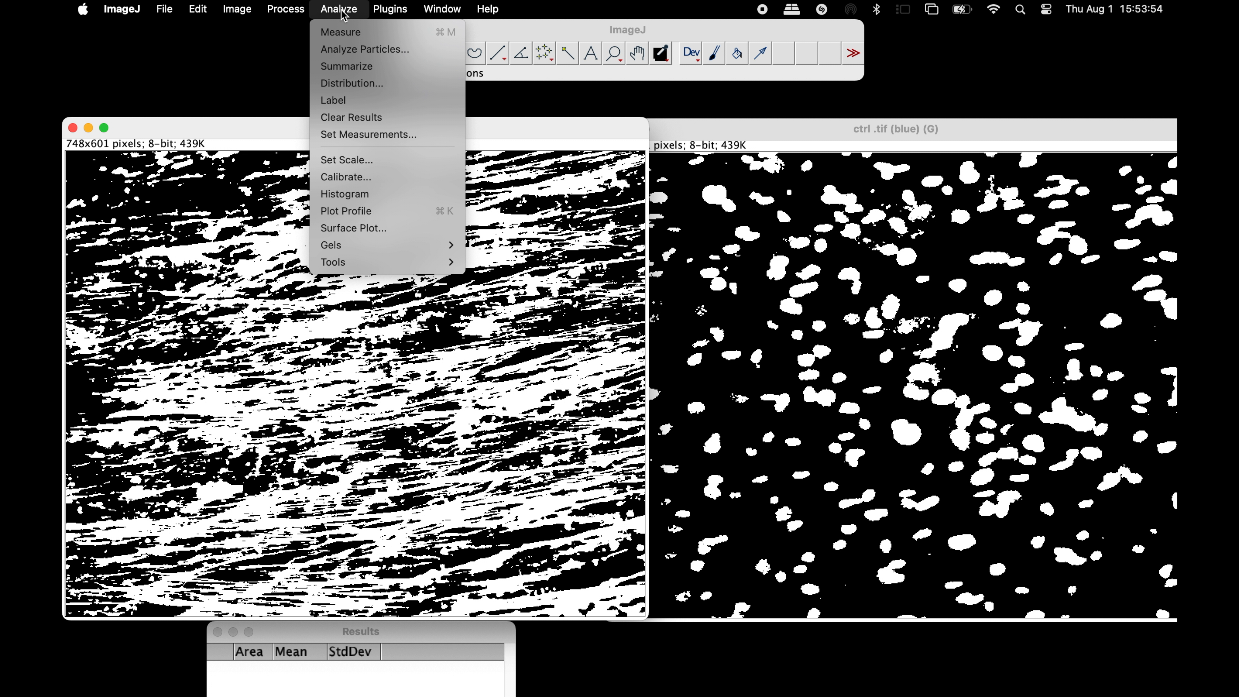
left_click(345, 31)
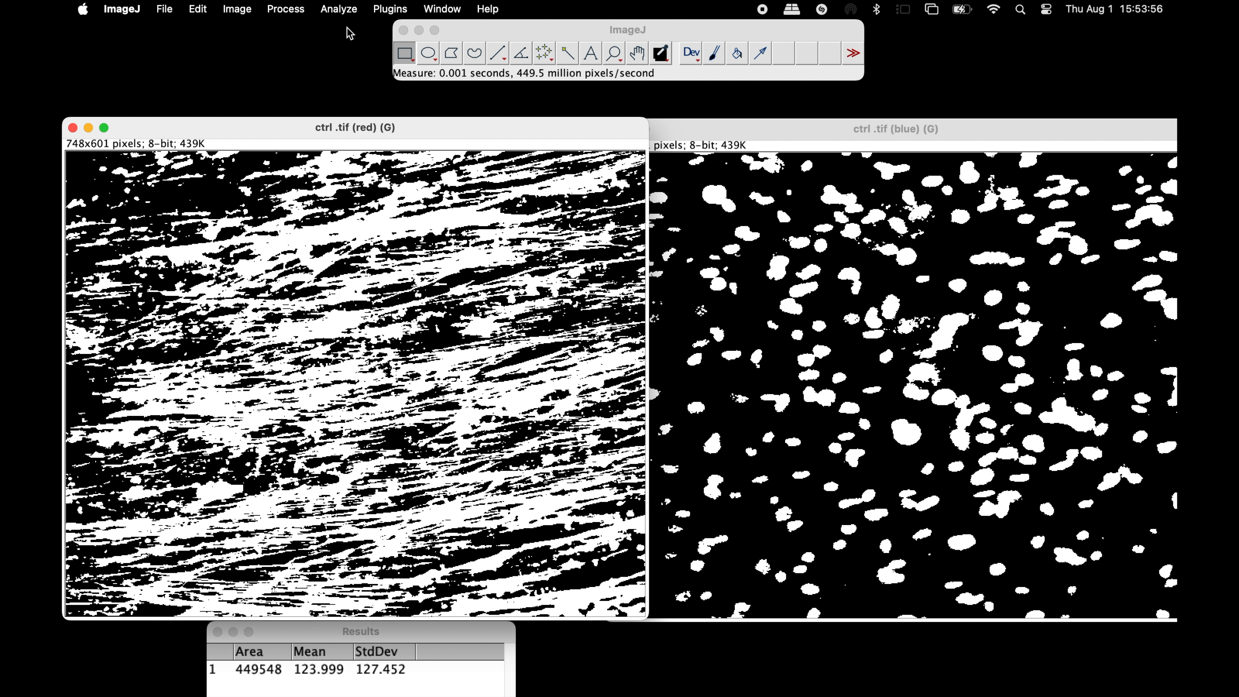
left_click(738, 127)
left_click(340, 9)
left_click(345, 32)
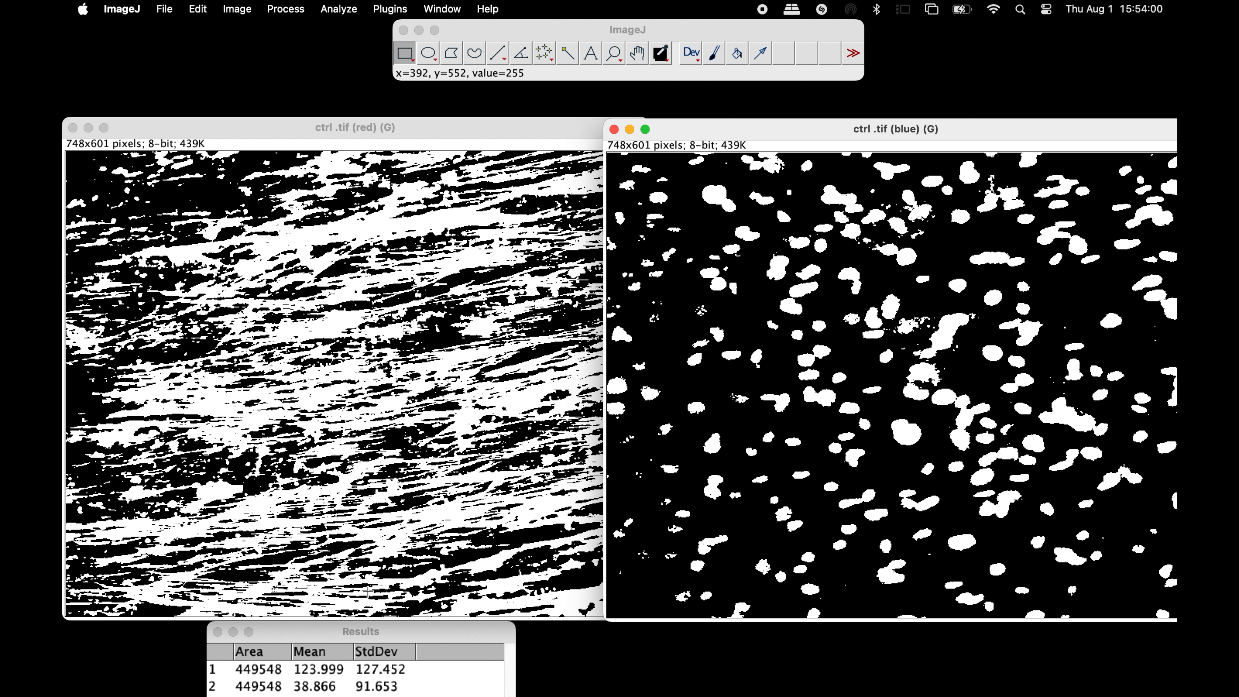
Review the red and blue measurement rows in the Results table and move the table back below the images
left_click_drag(390, 630, 531, 261)
left_click(530, 302)
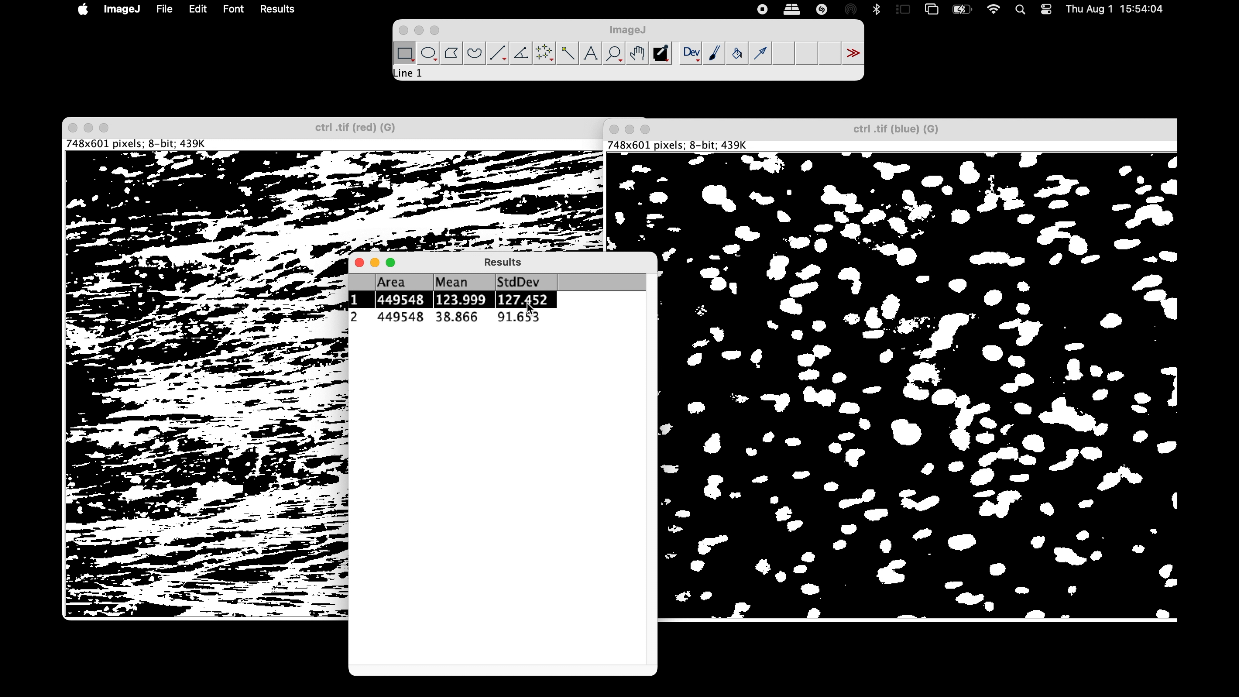
left_click(471, 323)
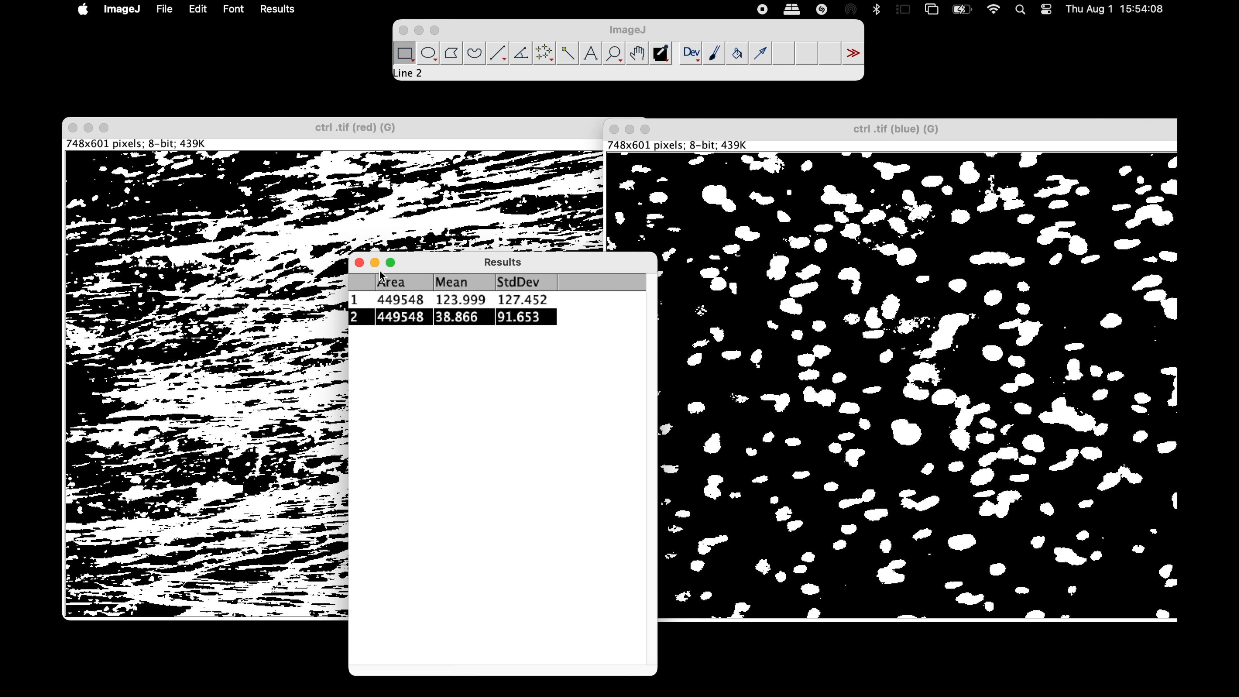
left_click_drag(435, 268, 329, 626)
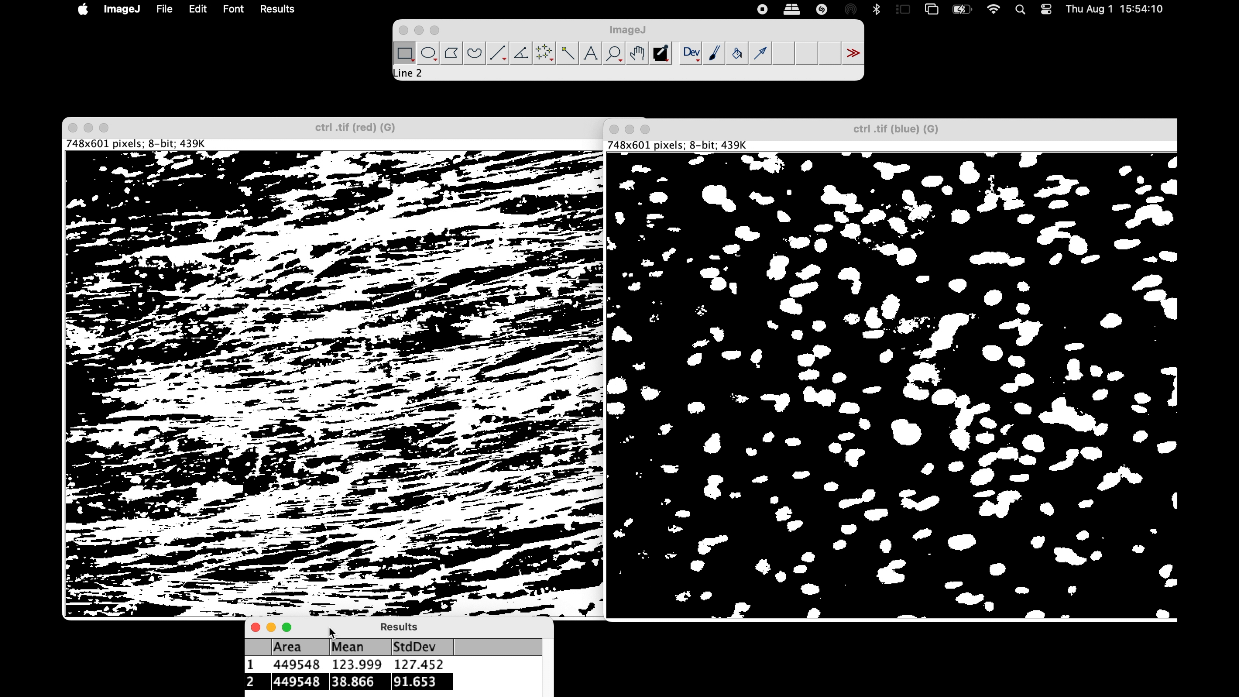
Close both control channel images and open treated.tif
left_click(73, 129)
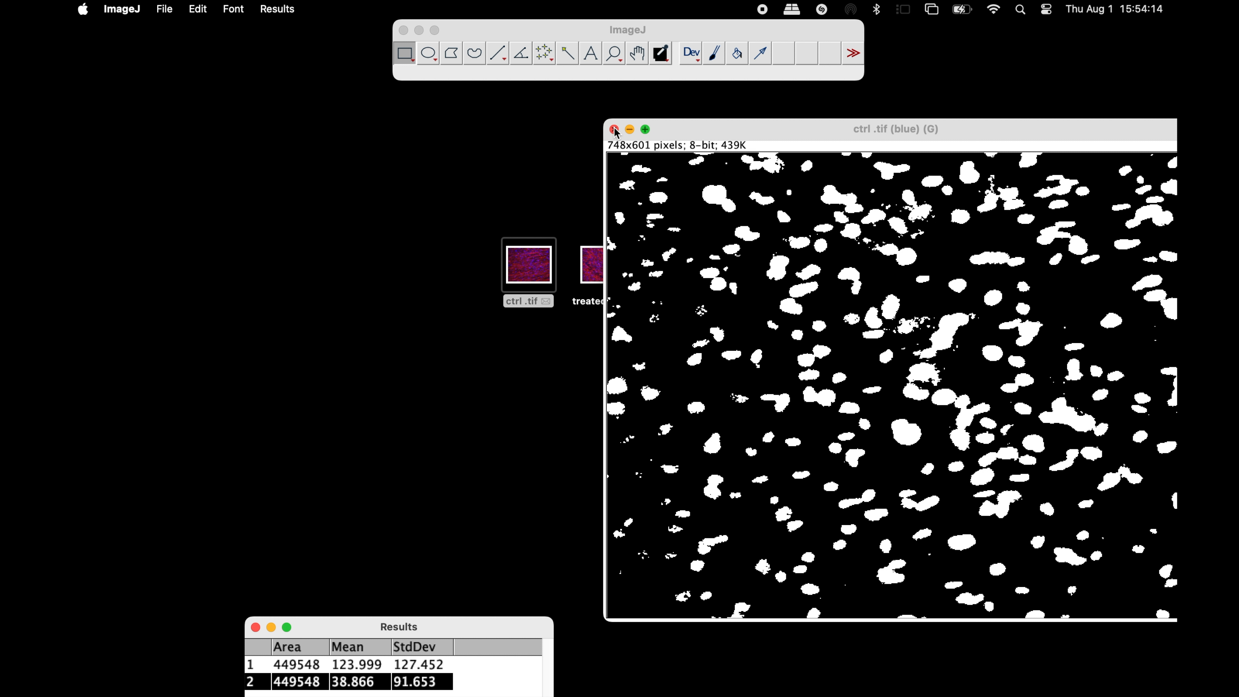
left_click(614, 129)
left_click(556, 243)
left_click_drag(616, 270, 614, 62)
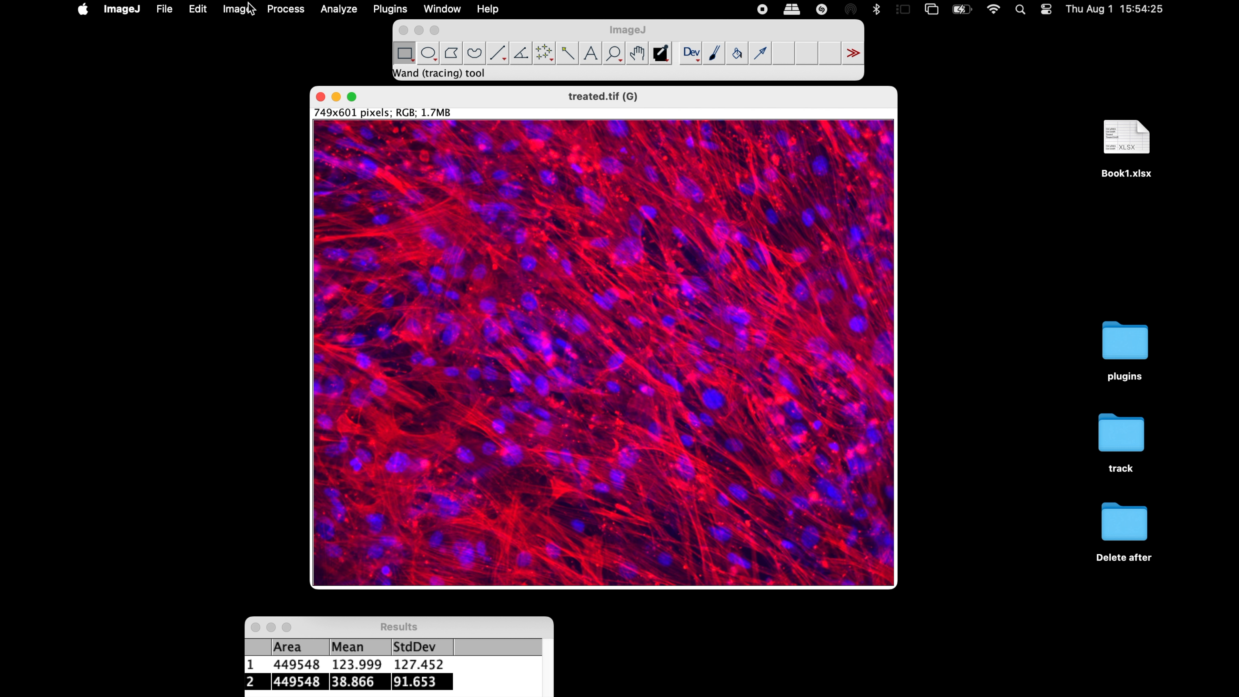
Split treated.tif into its colour channels and arrange the red and blue channel images side by side
left_click(237, 9)
mouse_move(263, 34)
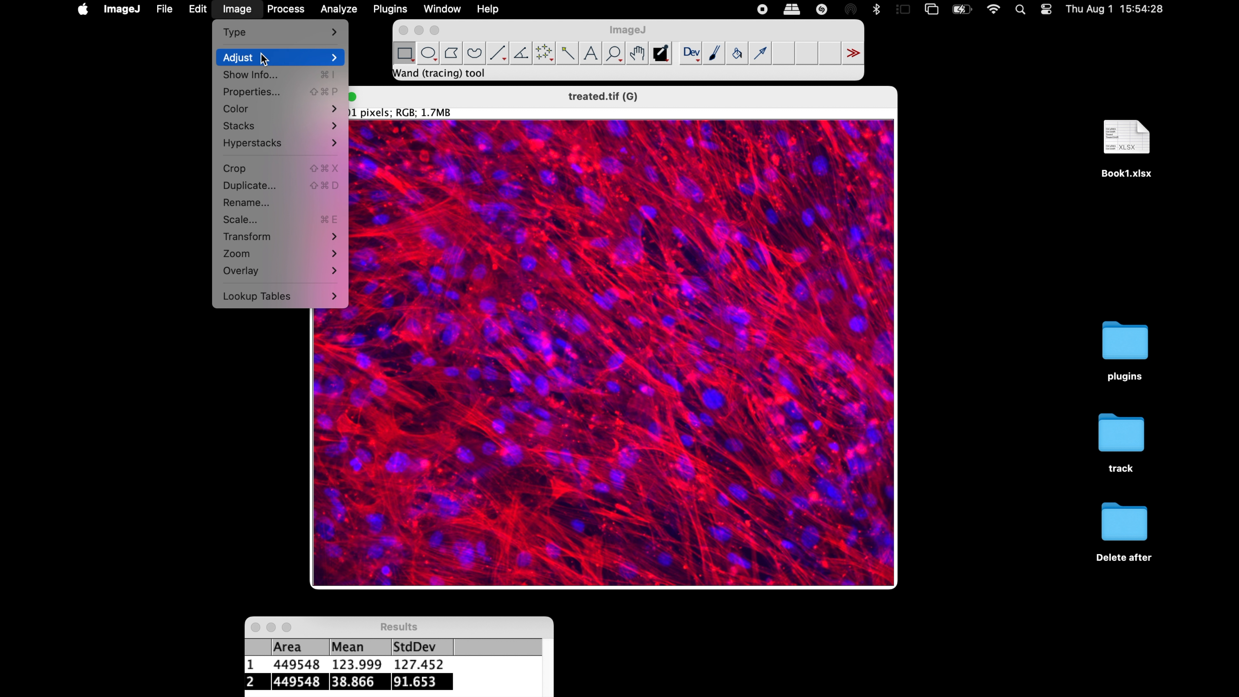
mouse_move(267, 108)
left_click(431, 110)
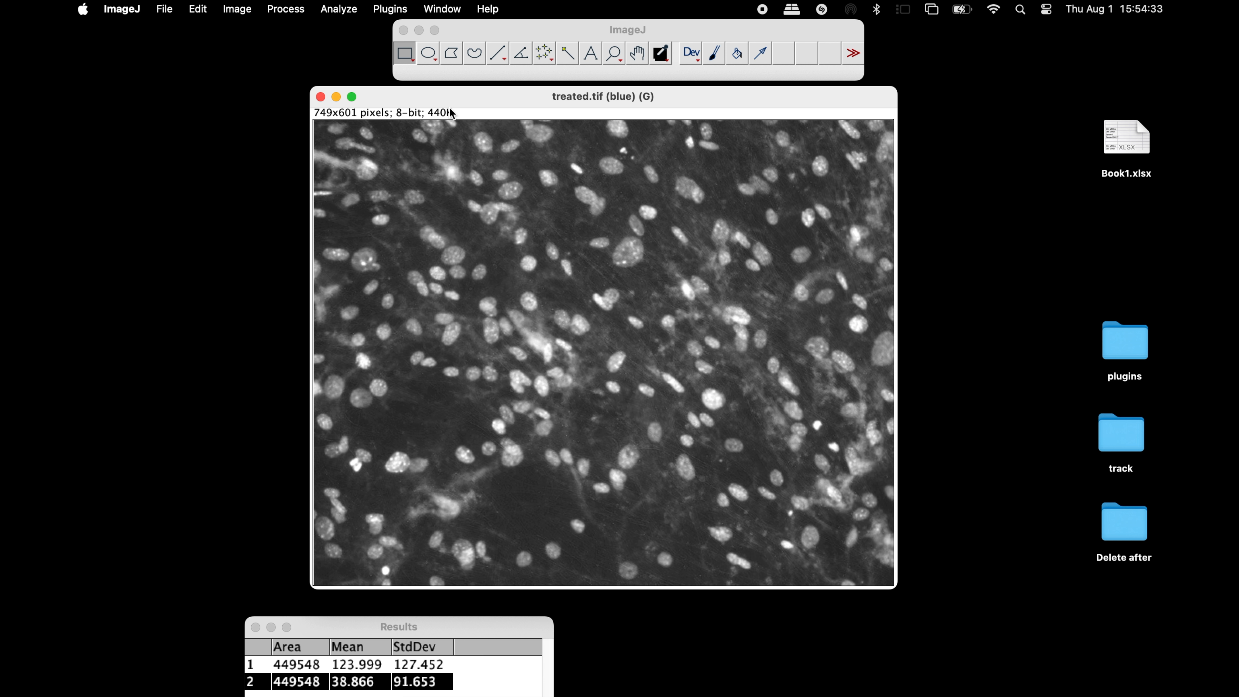
left_click_drag(465, 94, 748, 147)
left_click_drag(323, 99, 75, 124)
left_click_drag(706, 142, 708, 118)
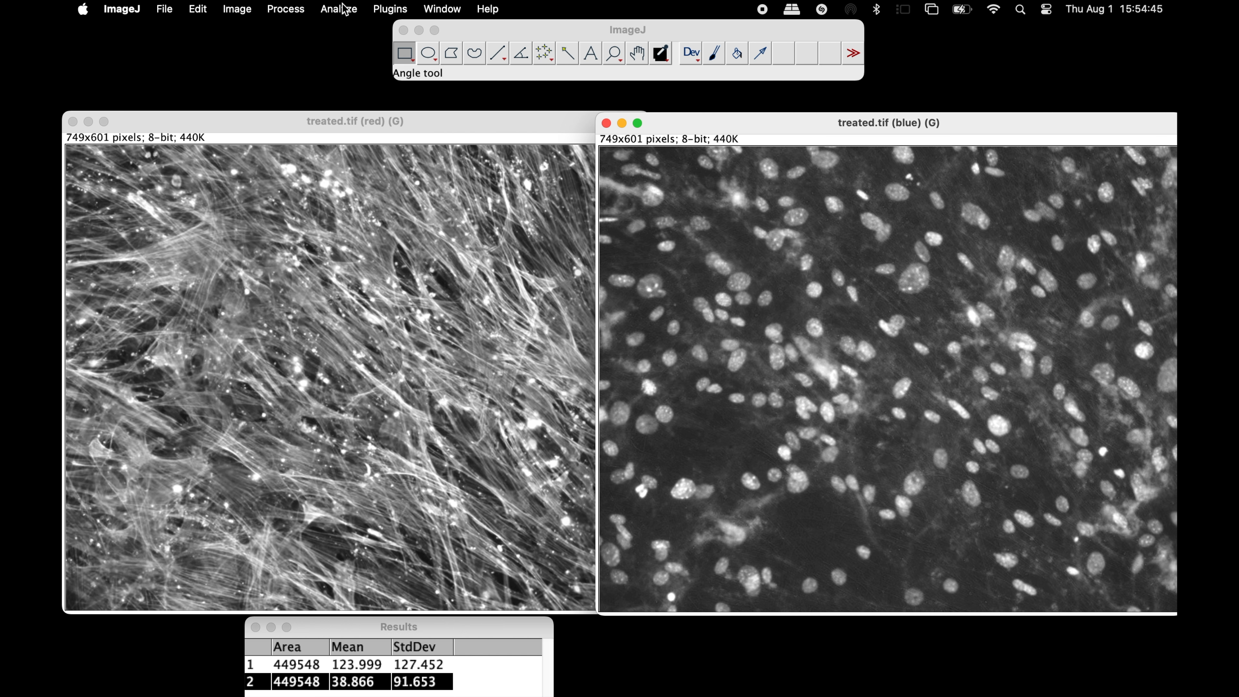
Subtract the previously used background value from the blue-channel treated image
left_click(285, 9)
mouse_move(324, 172)
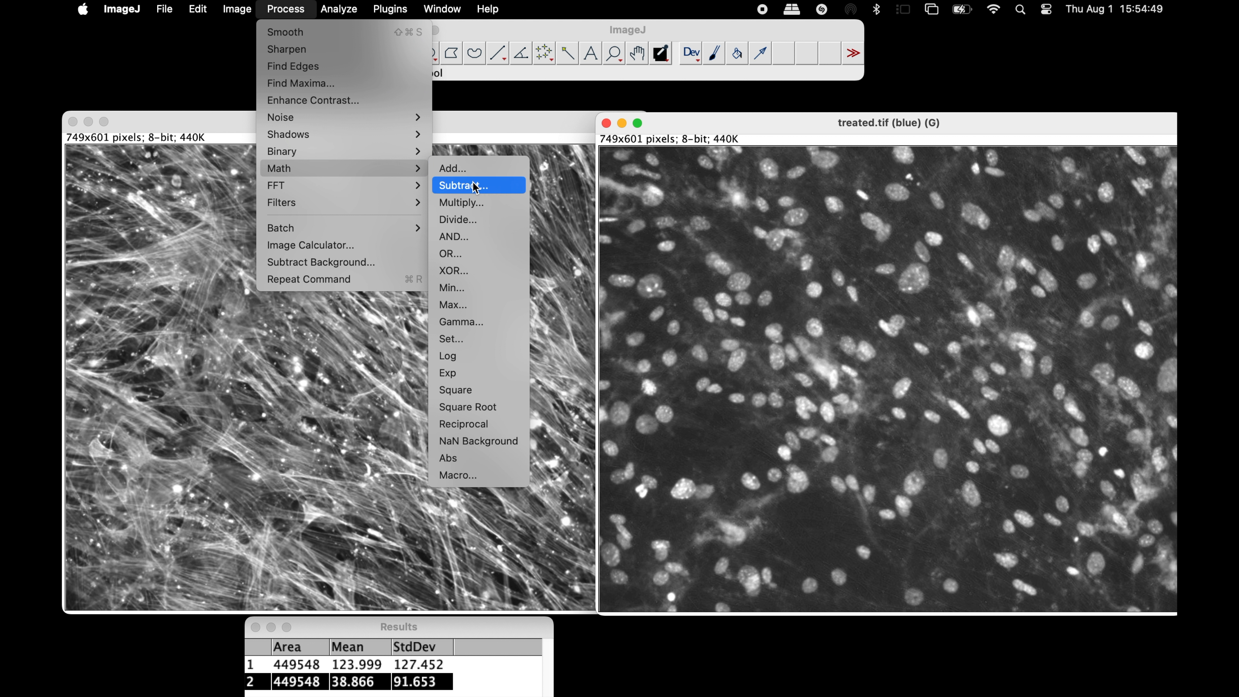
left_click(483, 185)
left_click(678, 262)
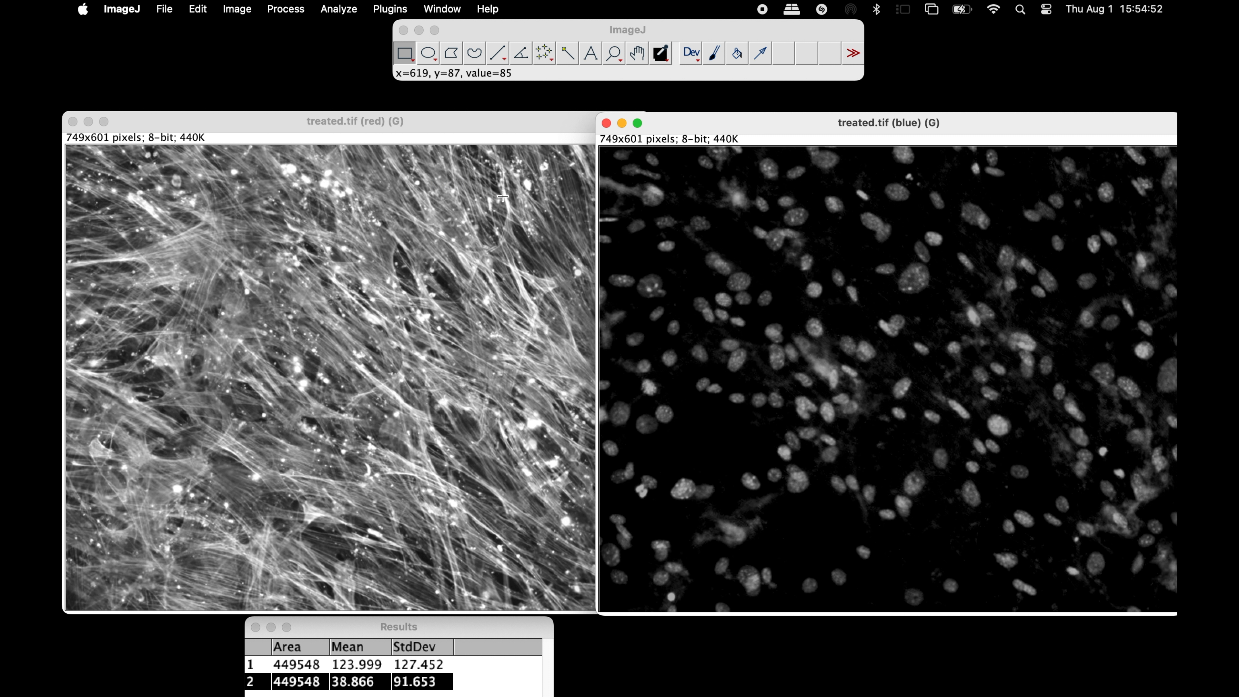
Threshold the red-channel treated image with a lower limit of about 109 and an upper limit of 255, and apply it
left_click(363, 117)
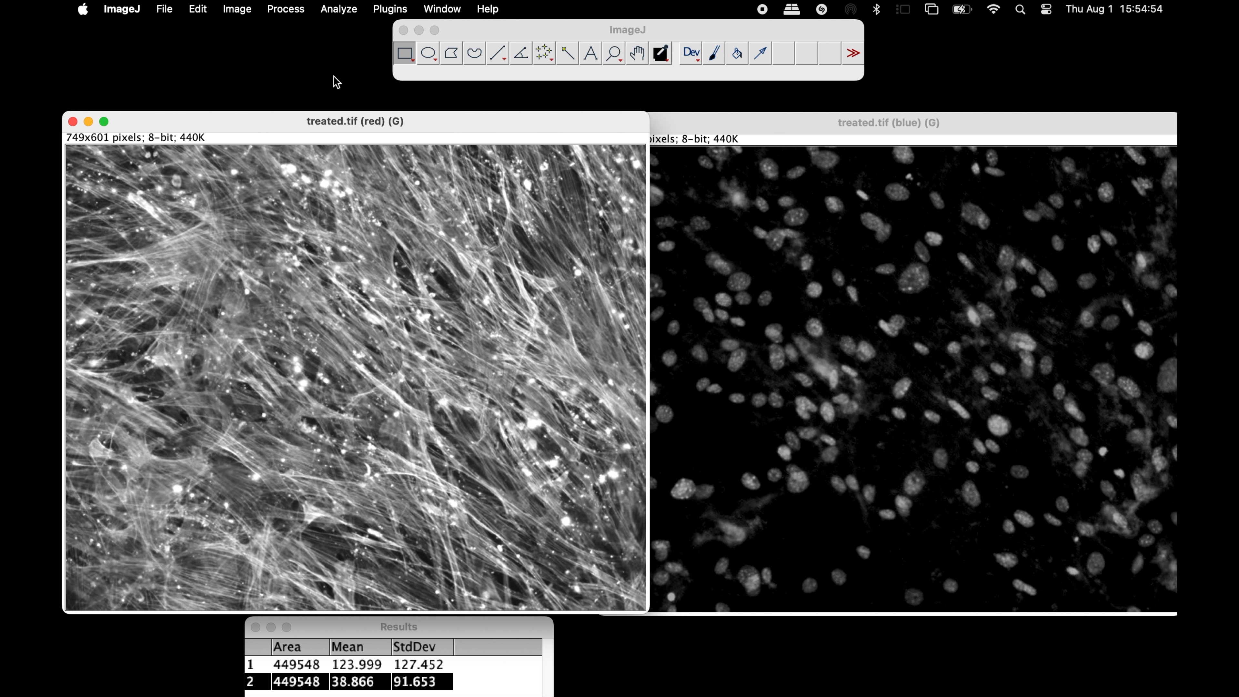
left_click(239, 9)
mouse_move(275, 57)
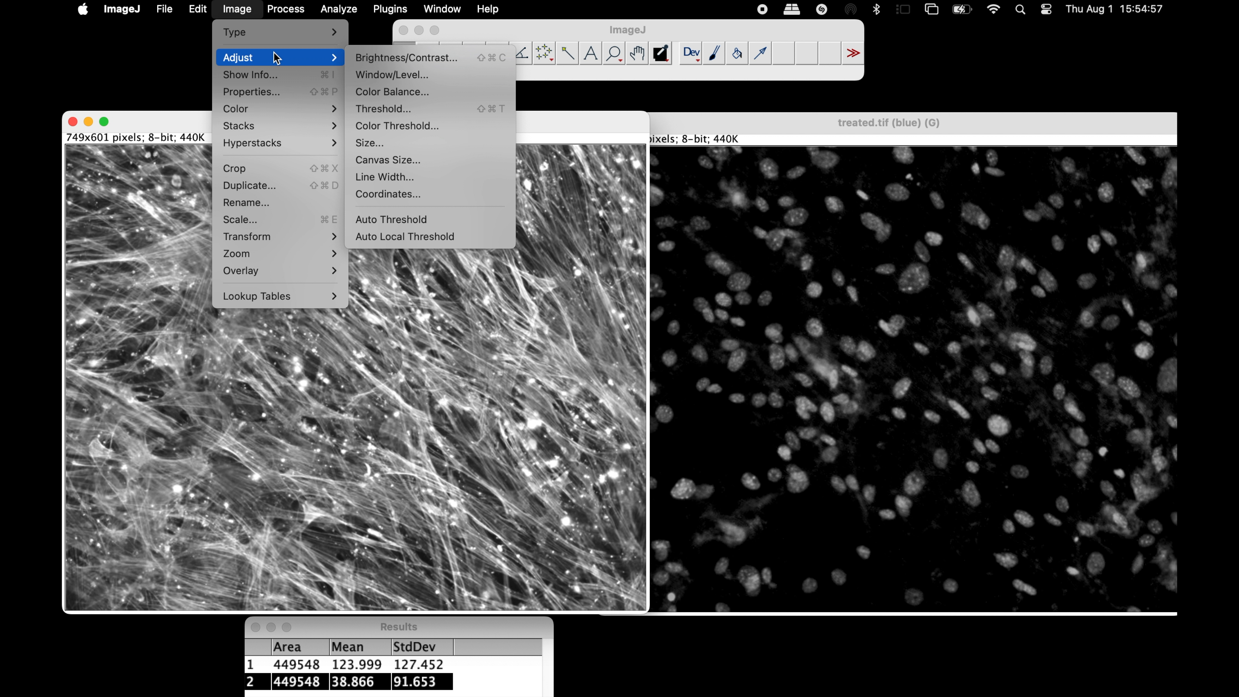
left_click(414, 108)
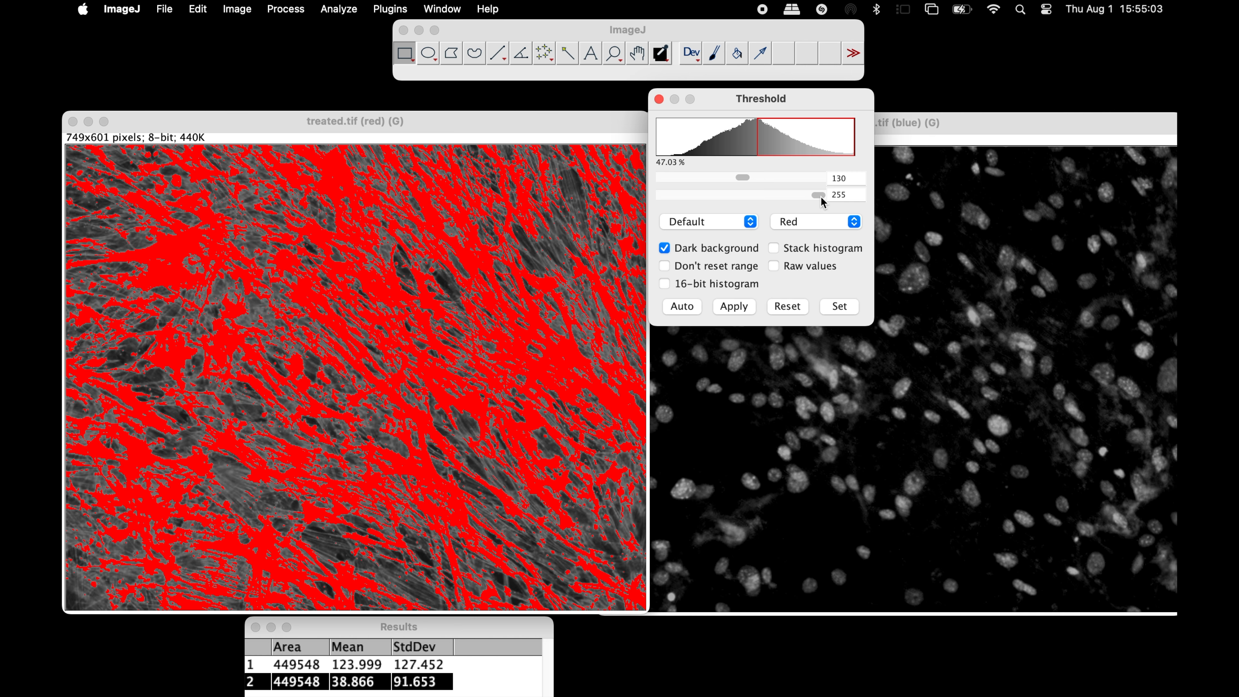
left_click_drag(739, 176, 728, 176)
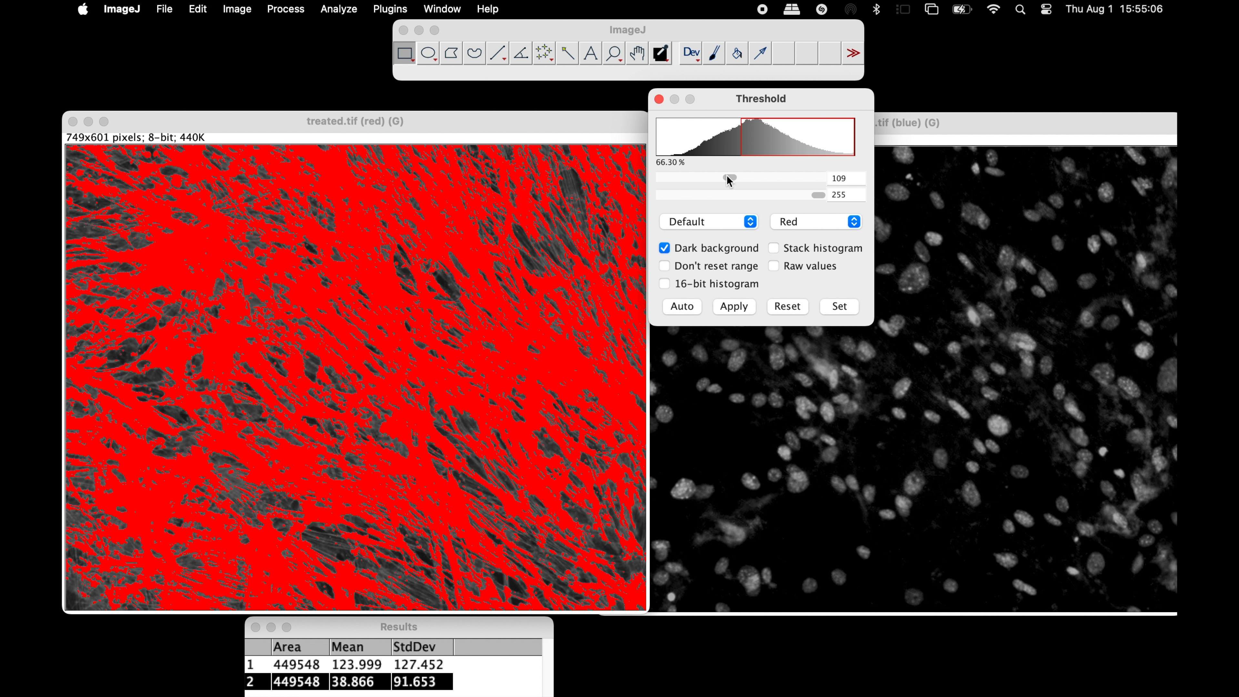
left_click(856, 179)
key("BackSpace")
left_click(730, 306)
Threshold the blue-channel treated image with a lower limit of 43 and an upper limit of 255, apply it and close the threshold settings
left_click_drag(728, 99, 417, 141)
left_click(806, 120)
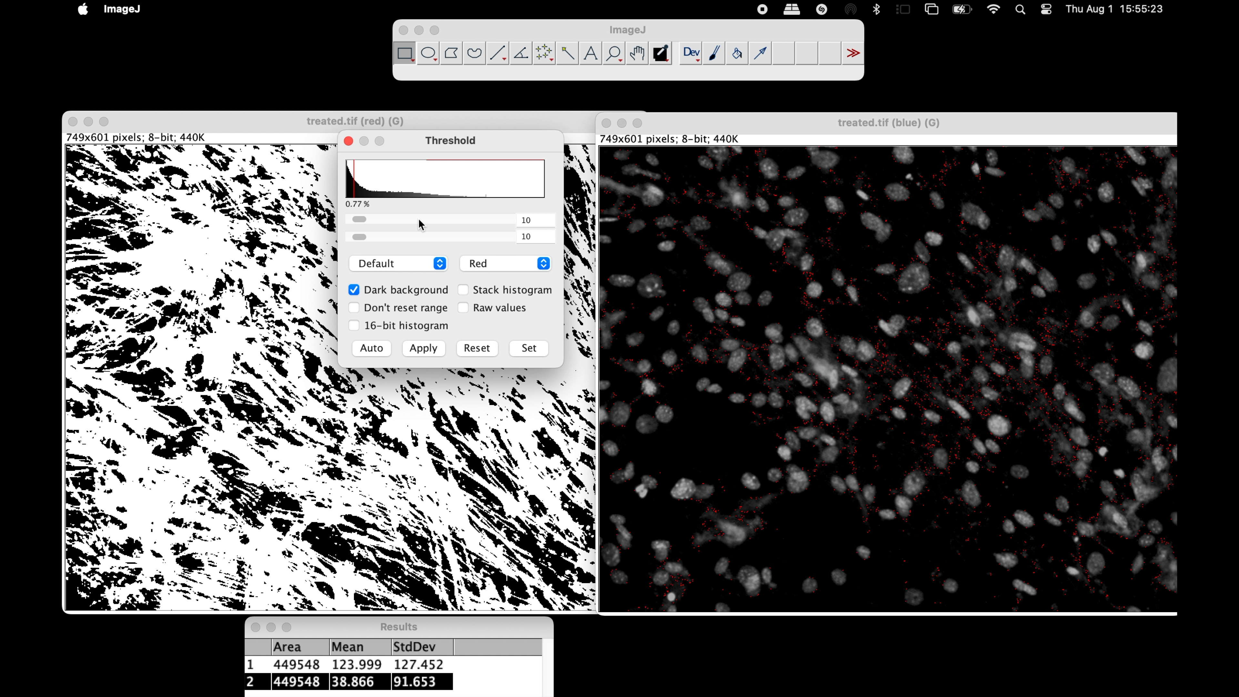
left_click(419, 219)
left_click_drag(391, 237, 528, 238)
mouse_move(389, 219)
left_mouse_down()
mouse_move(414, 221)
mouse_move(381, 222)
left_mouse_up()
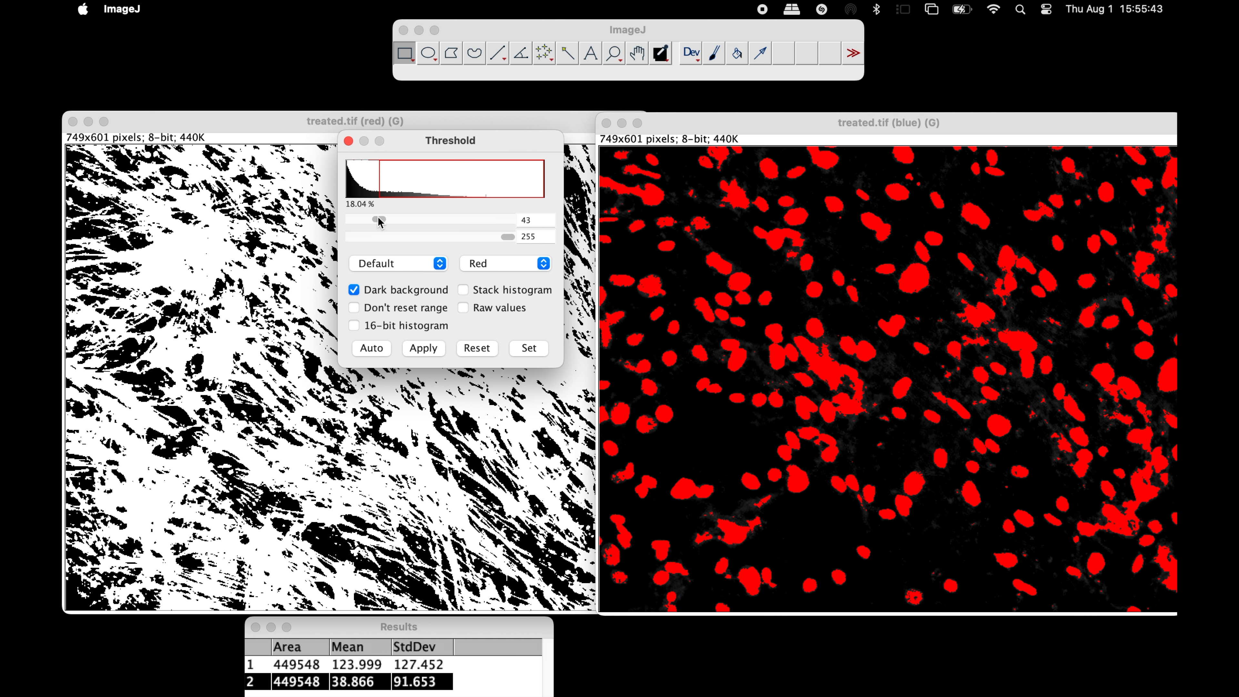
left_click(423, 347)
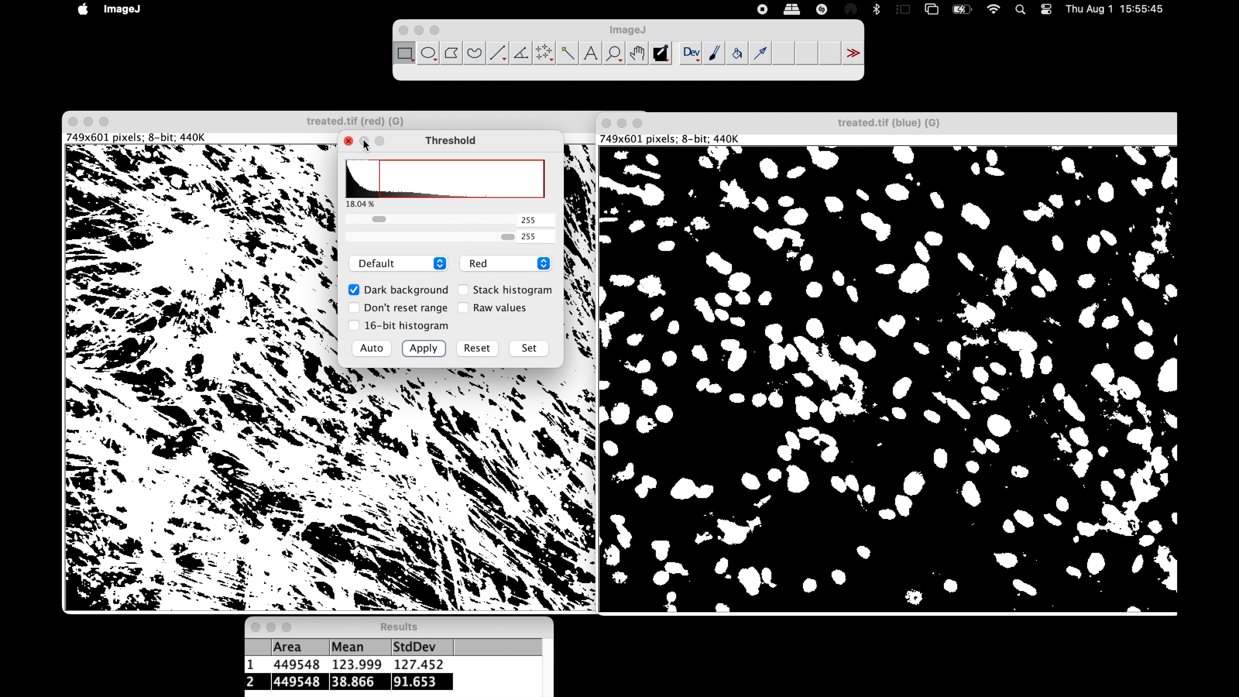
left_click(348, 141)
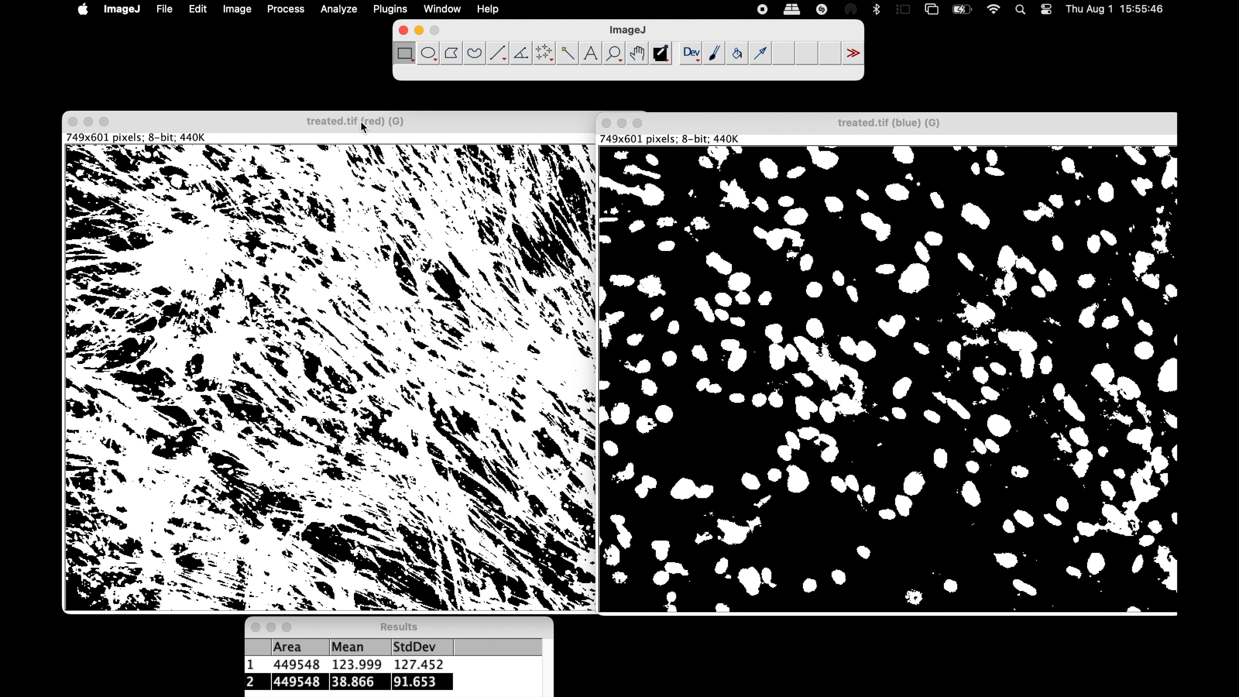
Measure the thresholded red-channel treated image and bring its row in the results table into view
left_click(341, 9)
left_click(342, 32)
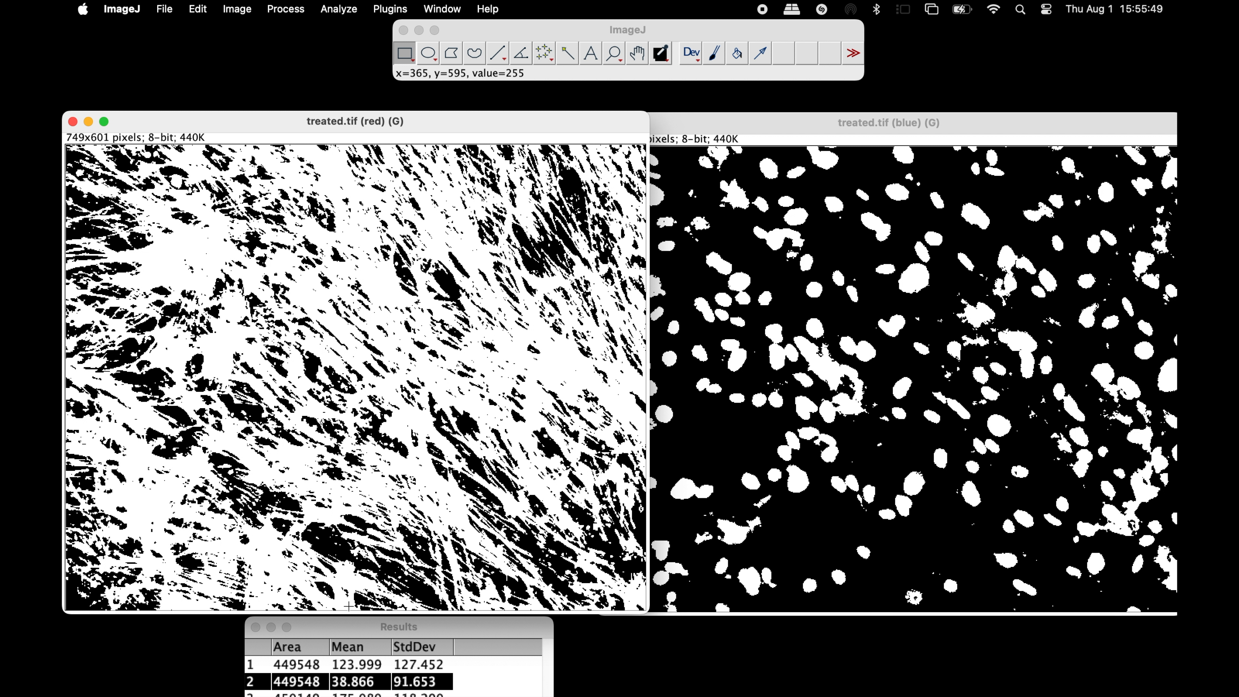
left_click_drag(351, 629, 361, 316)
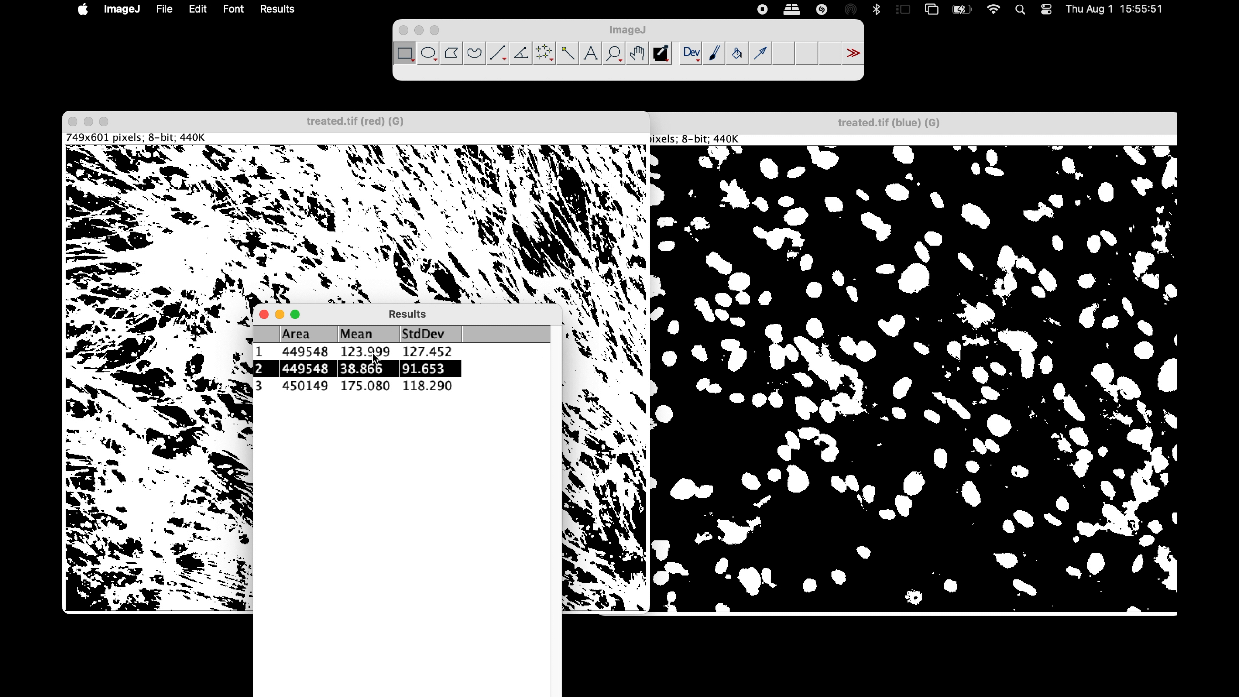
left_click(373, 388)
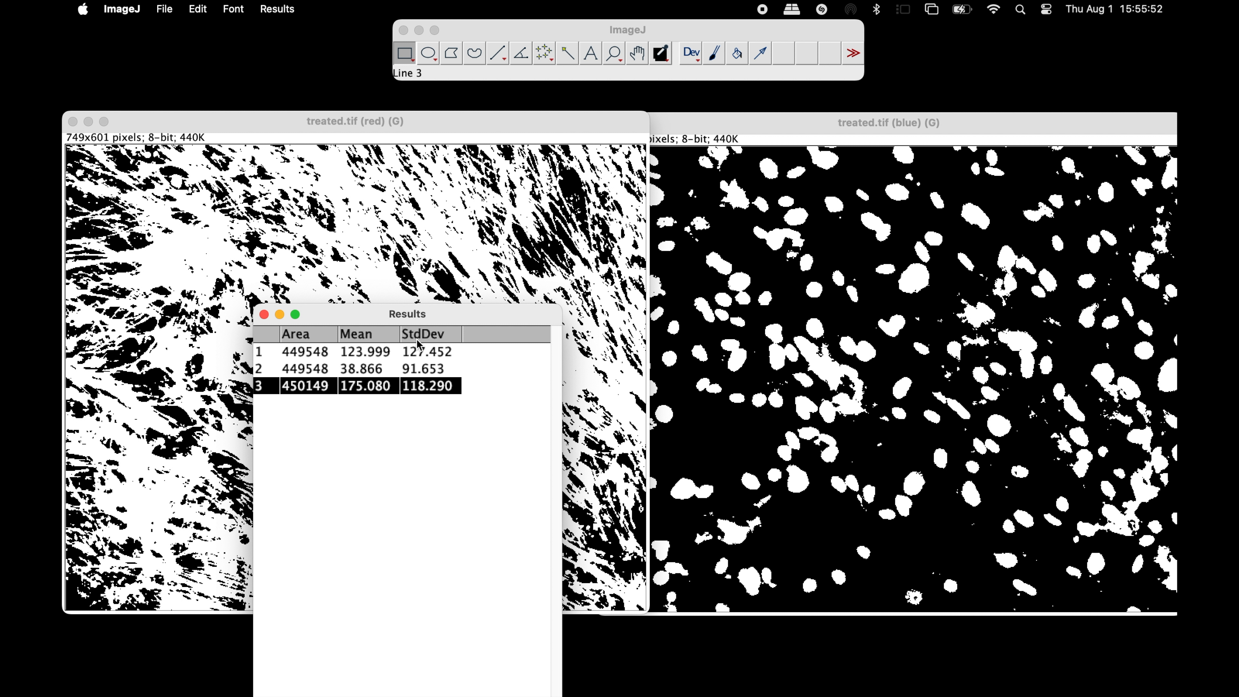
Measure the thresholded blue-channel treated image
left_click(722, 127)
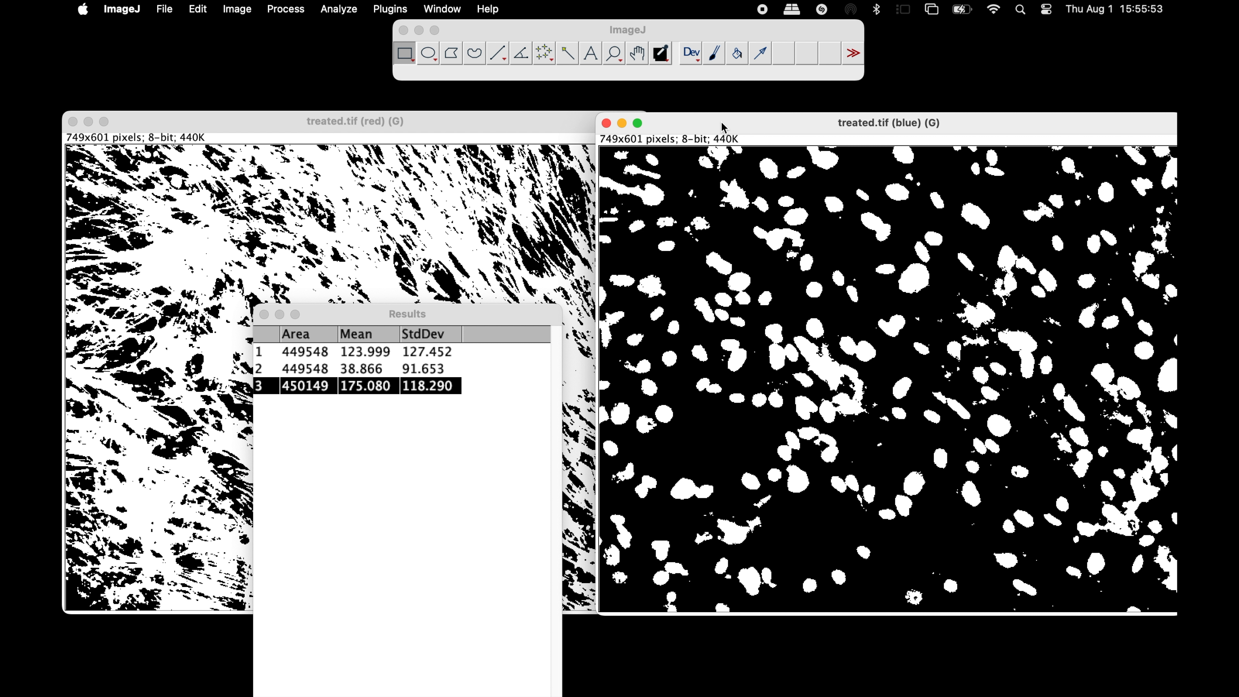
left_click(344, 11)
left_click(350, 36)
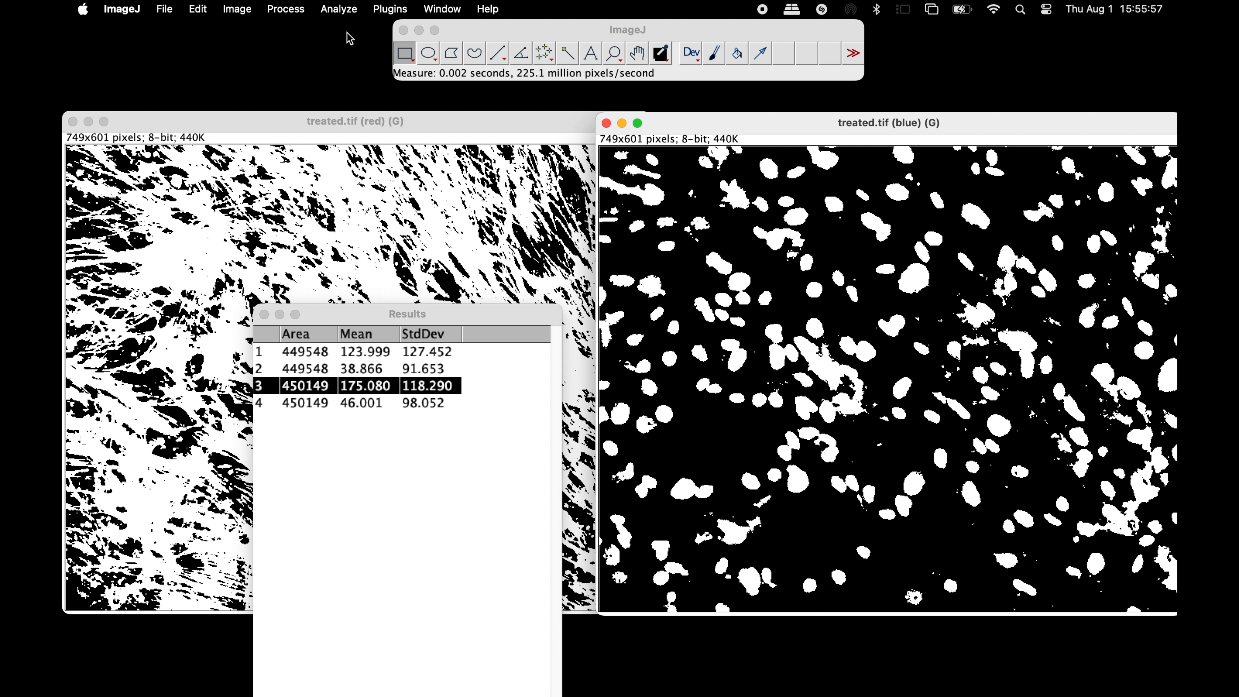
Copy all measurement rows from the results table and paste them into the Excel workbook Book1, starting at cell B3
left_click(377, 438)
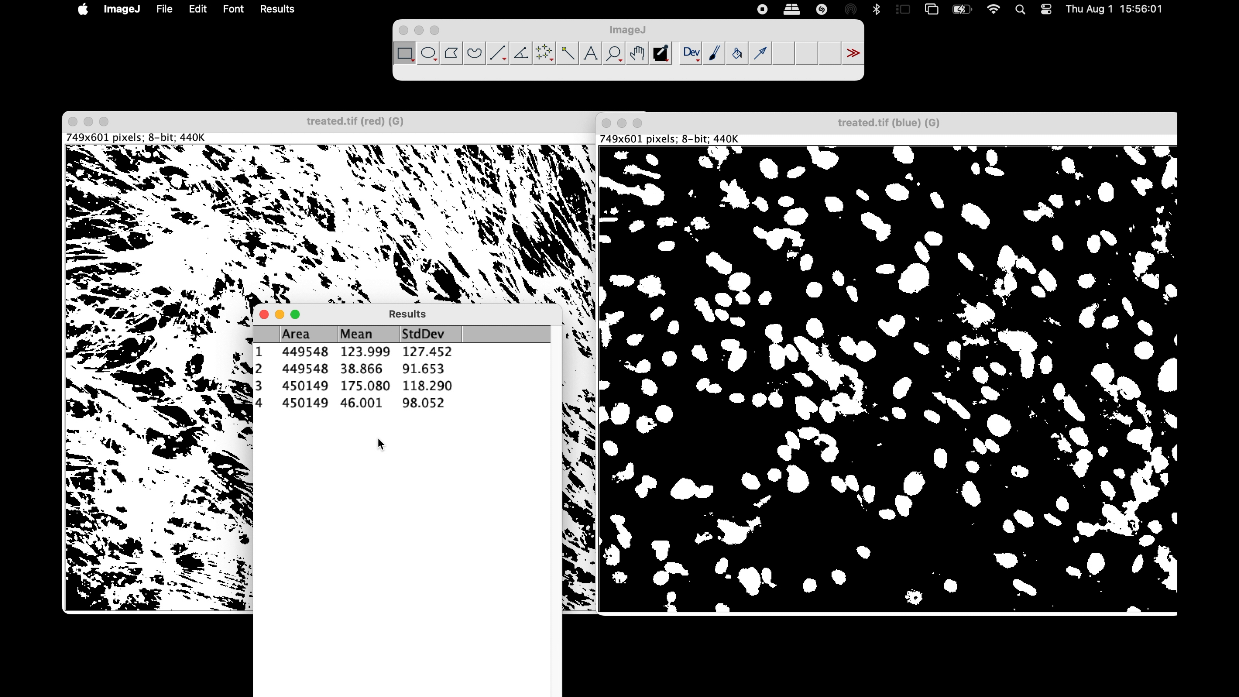
right_click(242, 236)
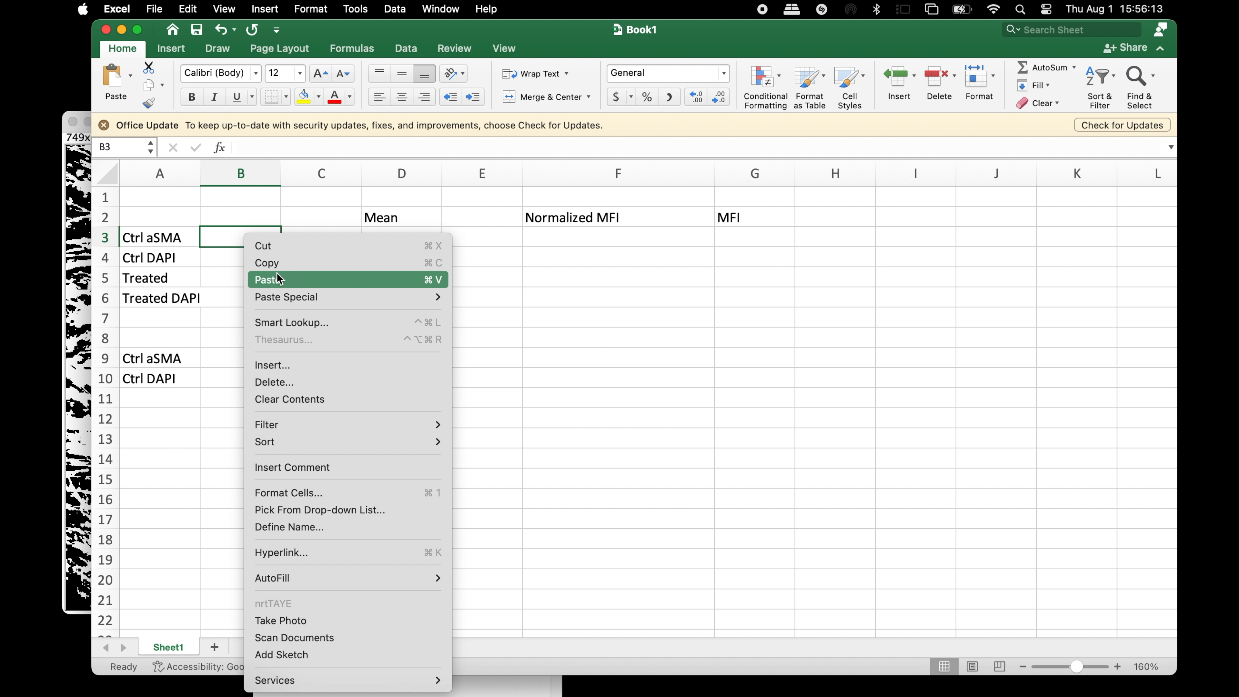
left_click(278, 279)
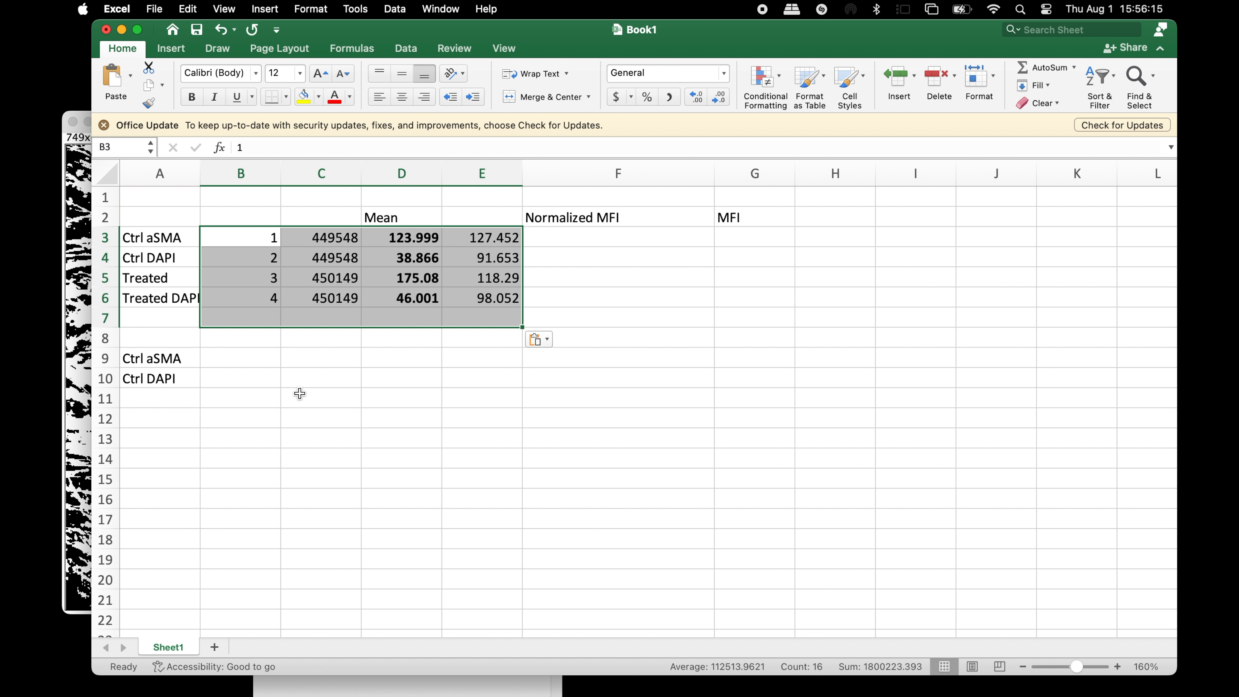
left_click(302, 403)
Calculate the control's normalized MFI in cell F3 with the formula =D3/D4
left_click(587, 238)
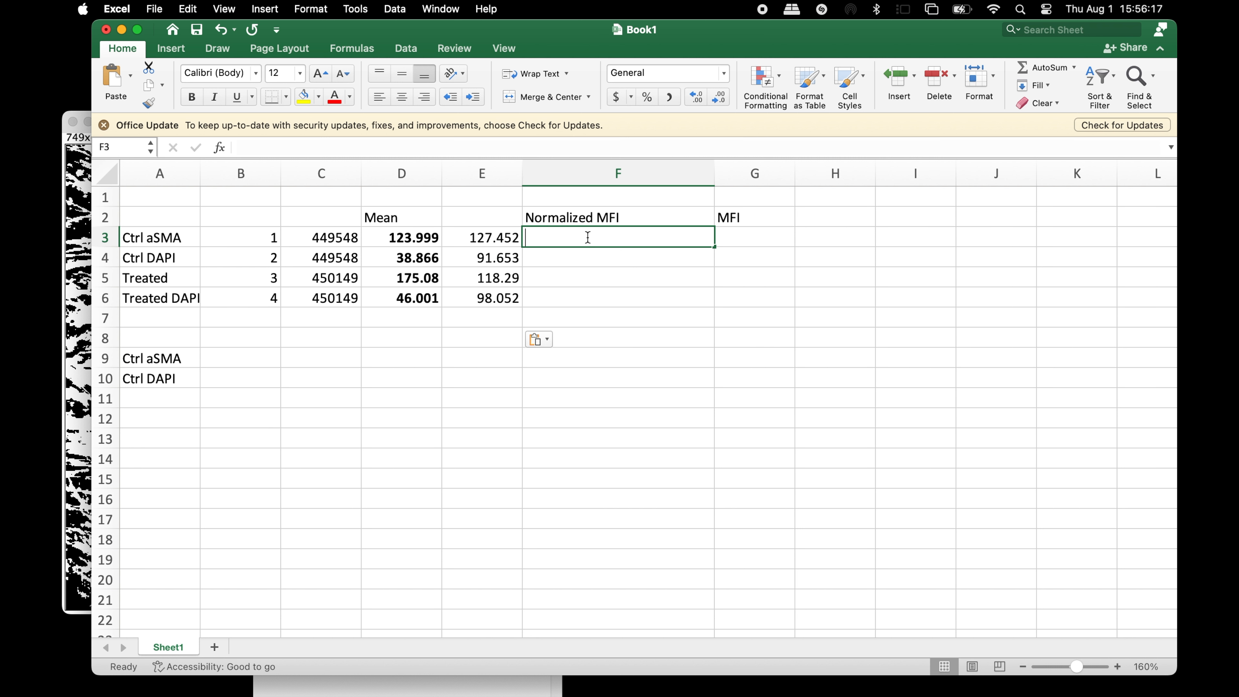
type("=")
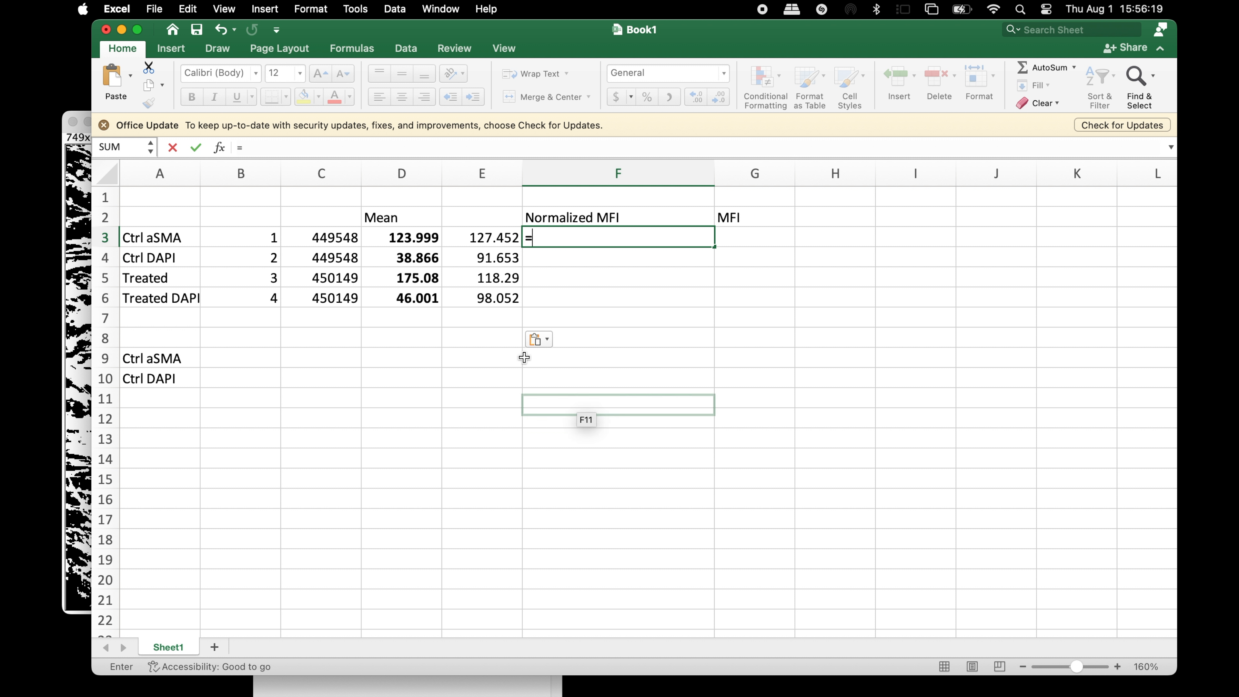
left_click(404, 238)
type("/")
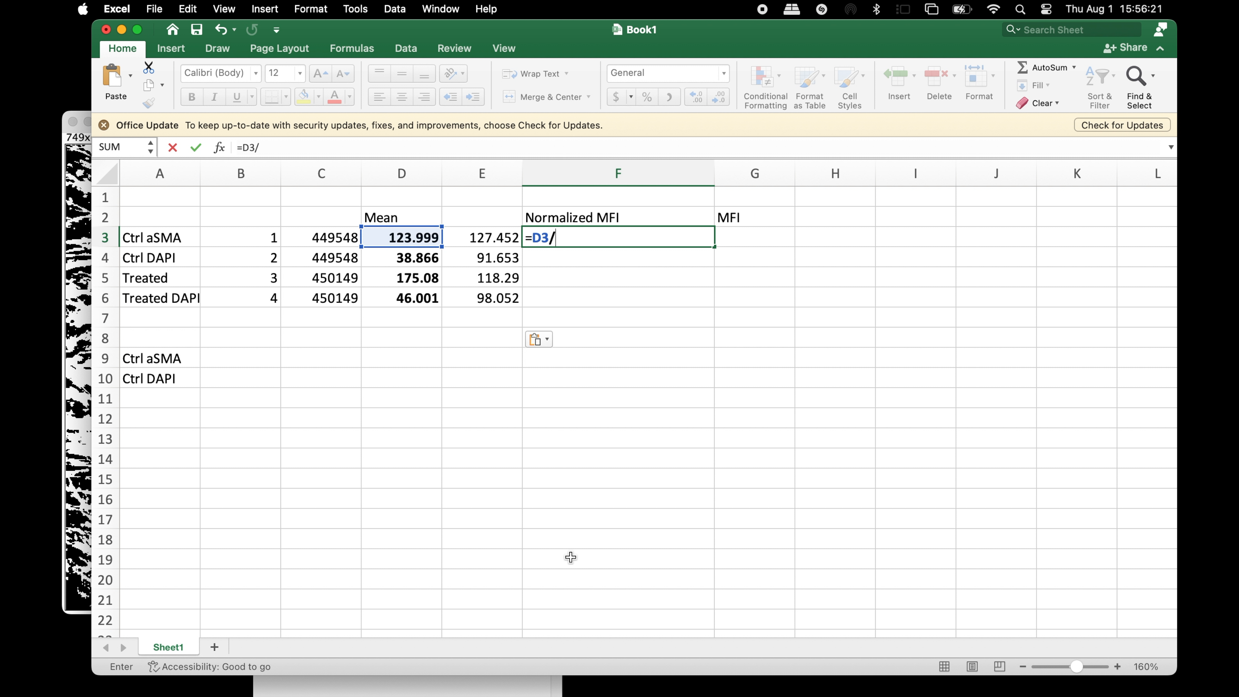
left_click(417, 259)
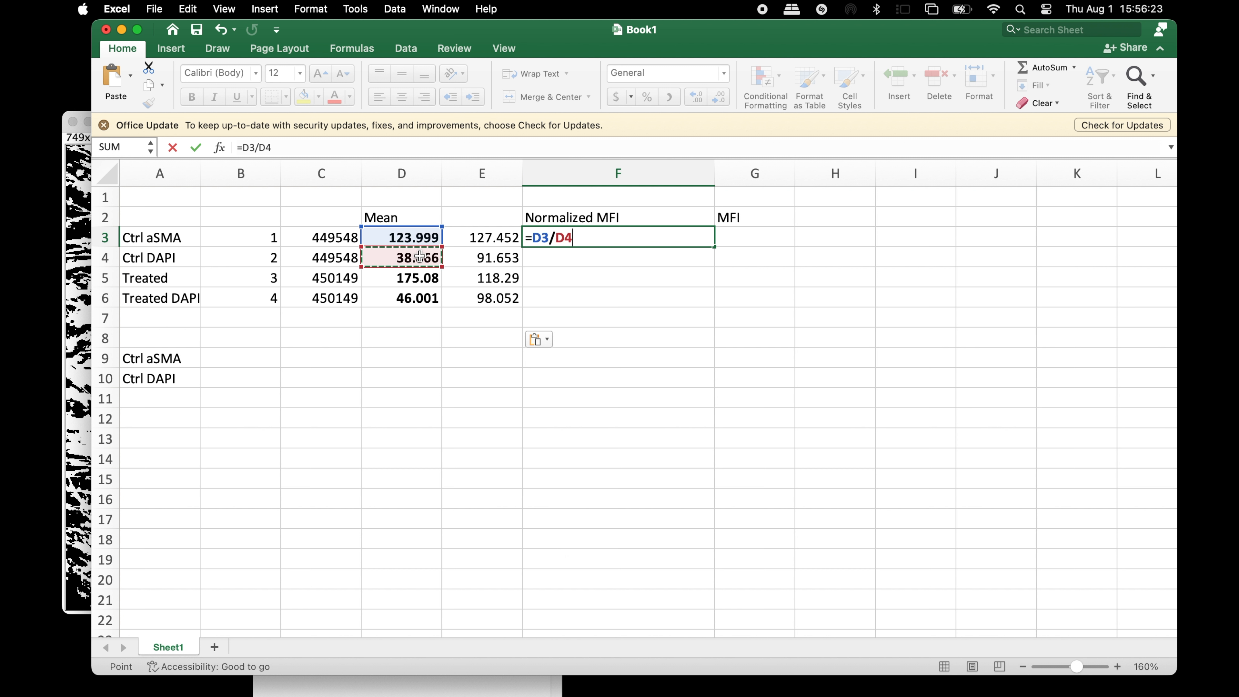
key("Return")
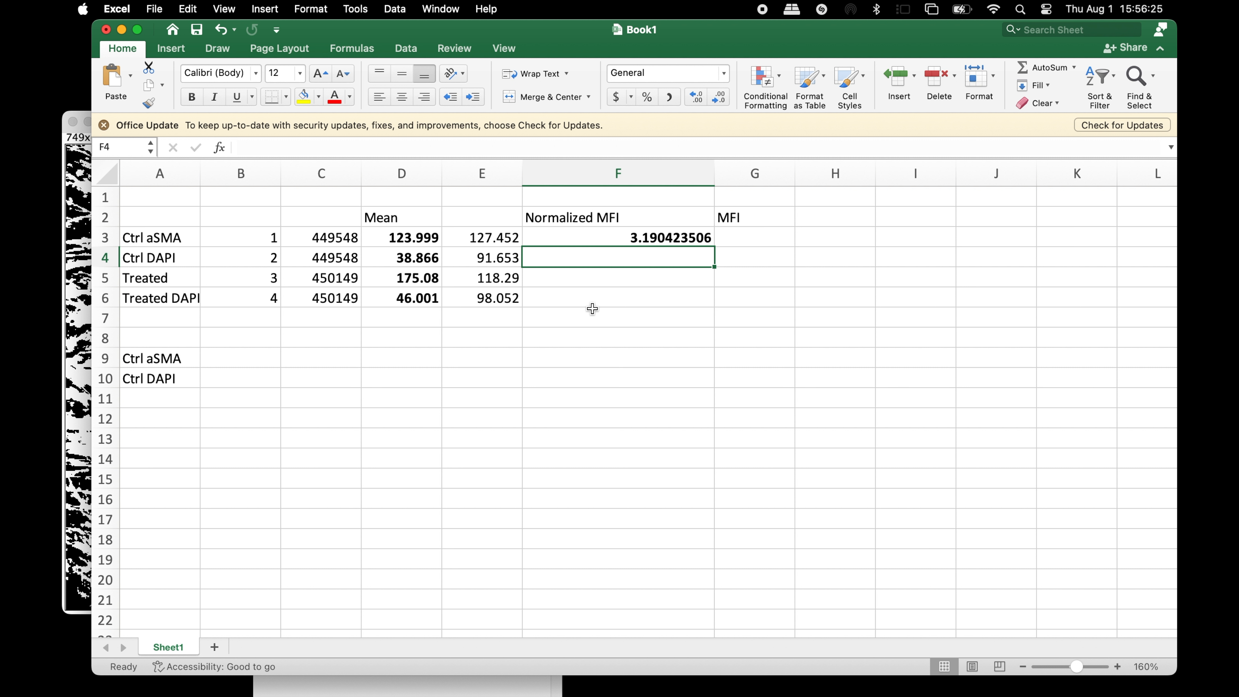
Calculate the treated sample's normalized MFI in cell F5 by dividing D5 by D6
double_click(598, 279)
type("=")
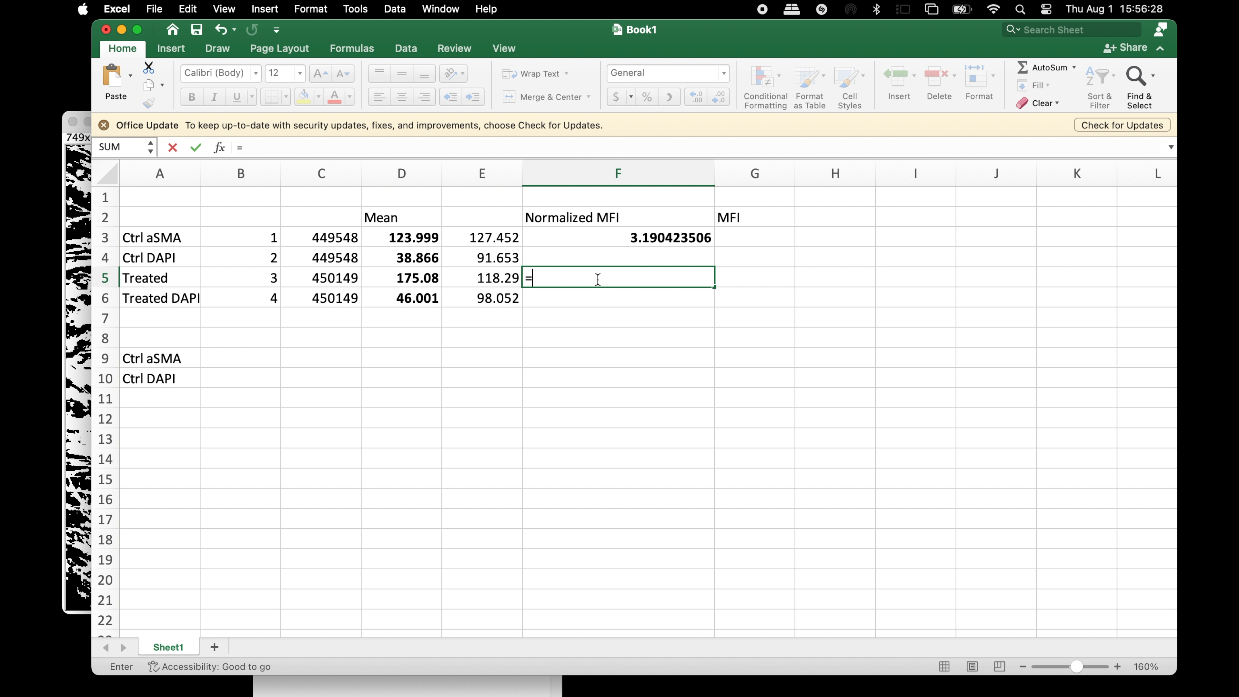
left_click(420, 277)
type("/")
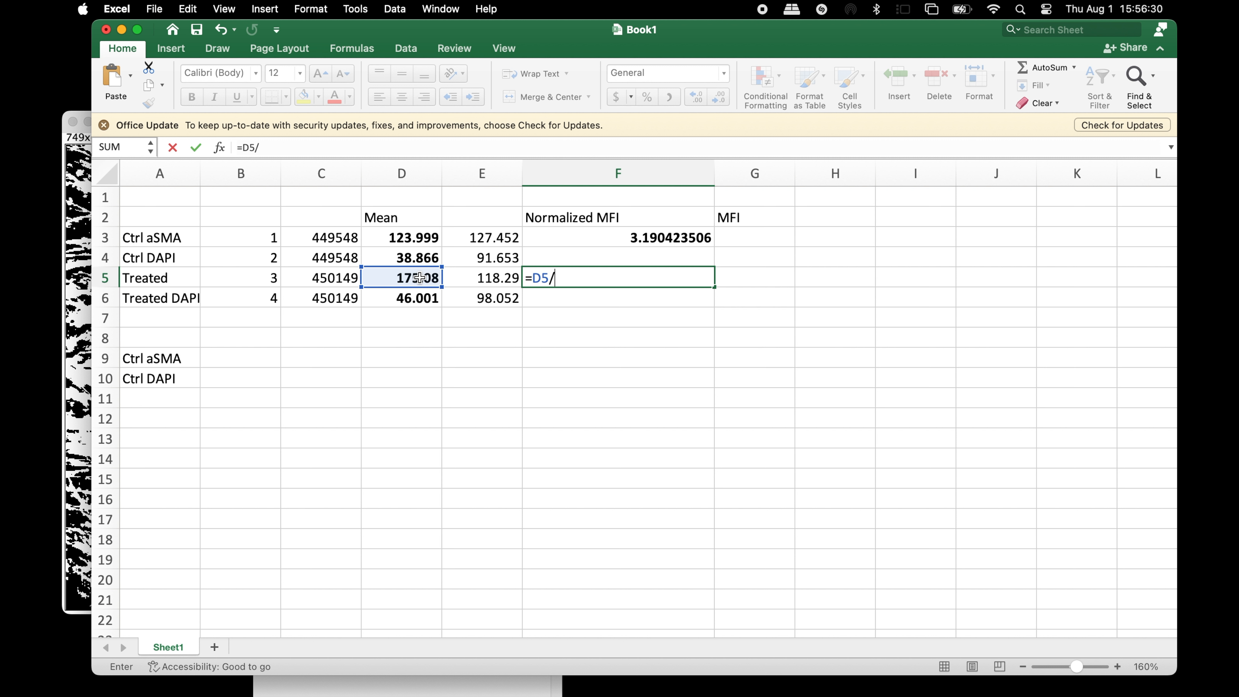
left_click(401, 297)
key("Return")
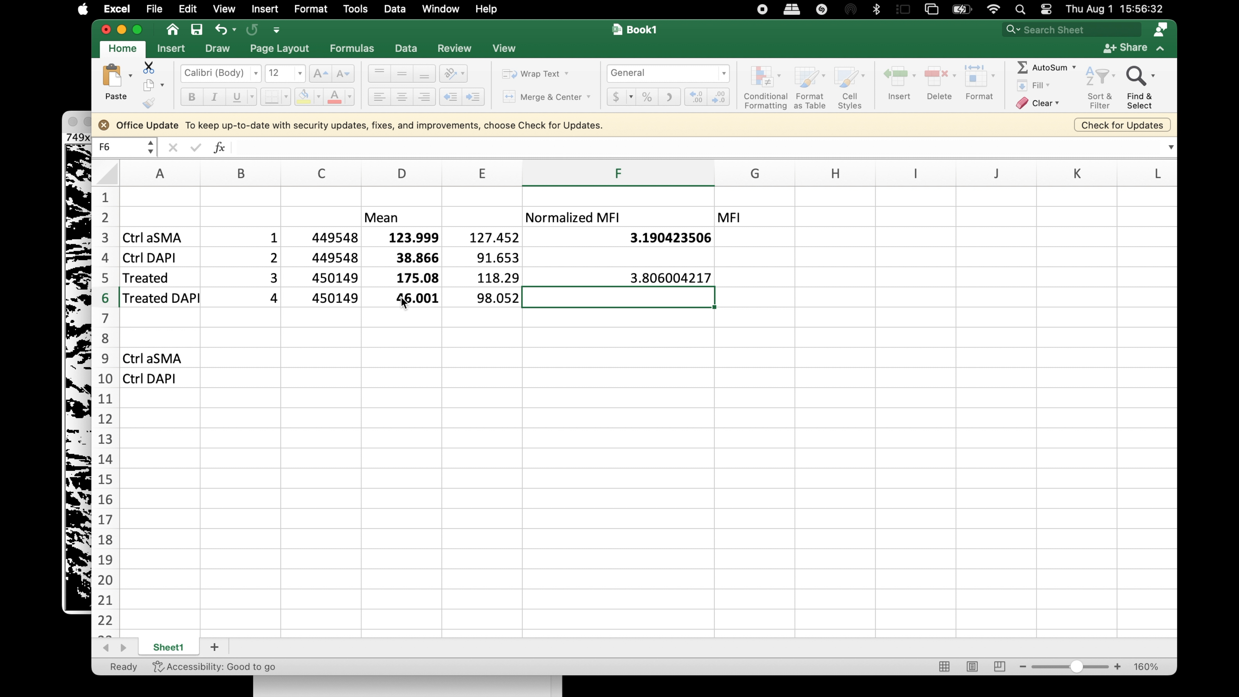
Fill the MFI column with 123.999 in G3 for the control and 175.08 in G5 for the treated sample
left_click(753, 237)
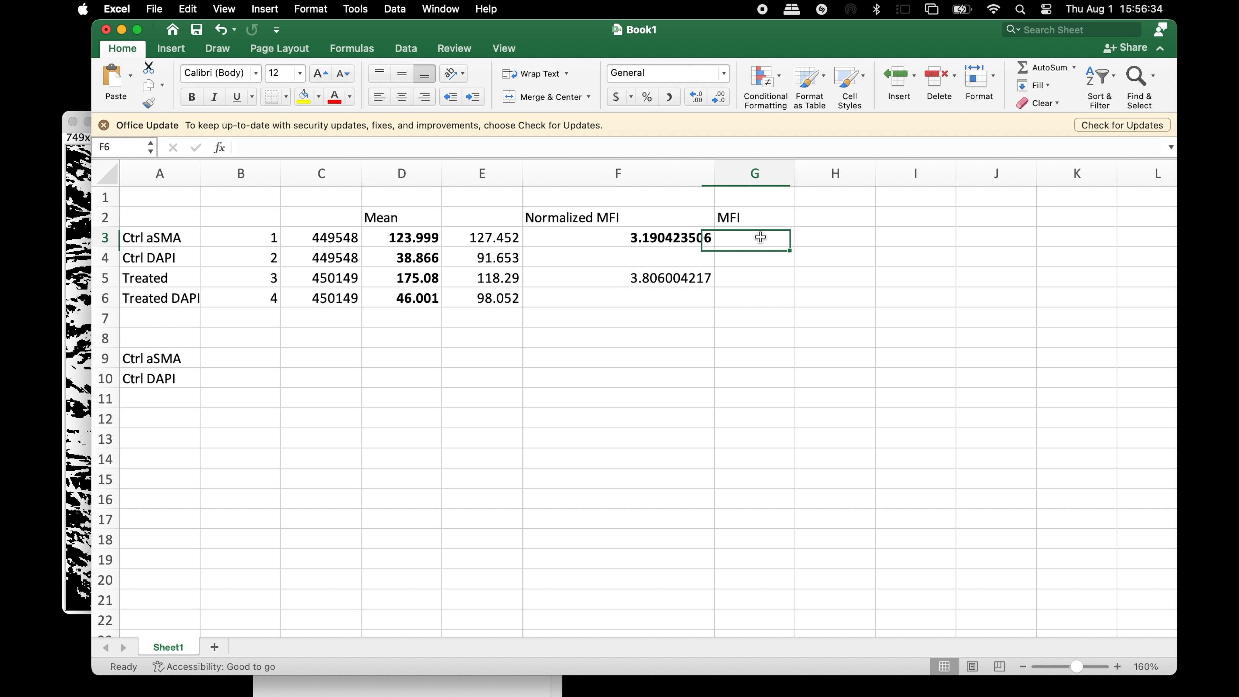
double_click(761, 238)
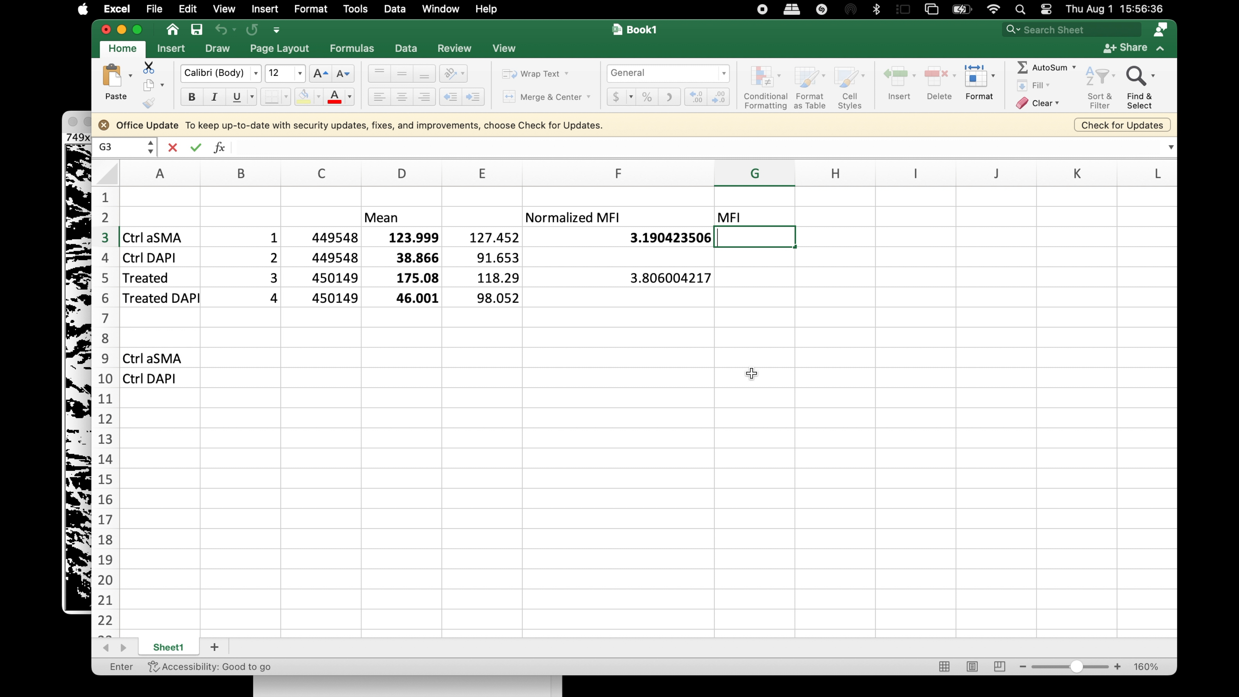
type("123.999")
left_click(748, 275)
double_click(748, 276)
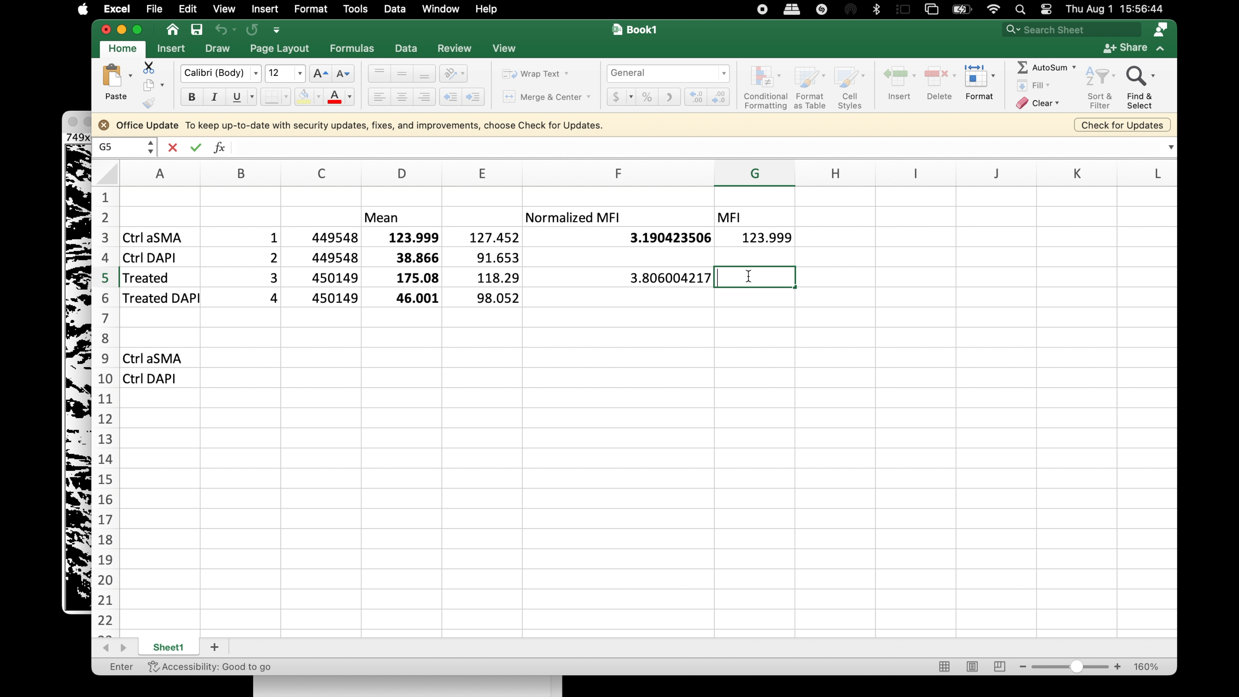
type("175.08")
left_click(748, 446)
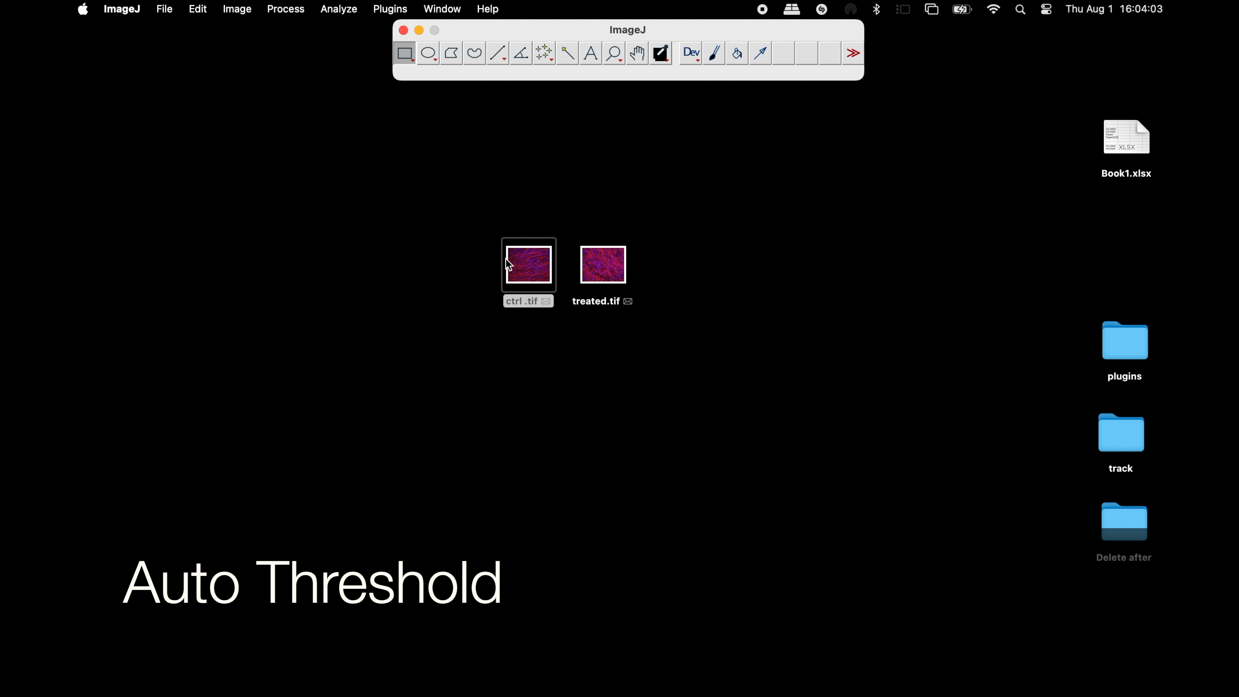
Switch to ImageJ, open ctrl .tif and split it into its colour channels
left_click_drag(529, 268, 554, 64)
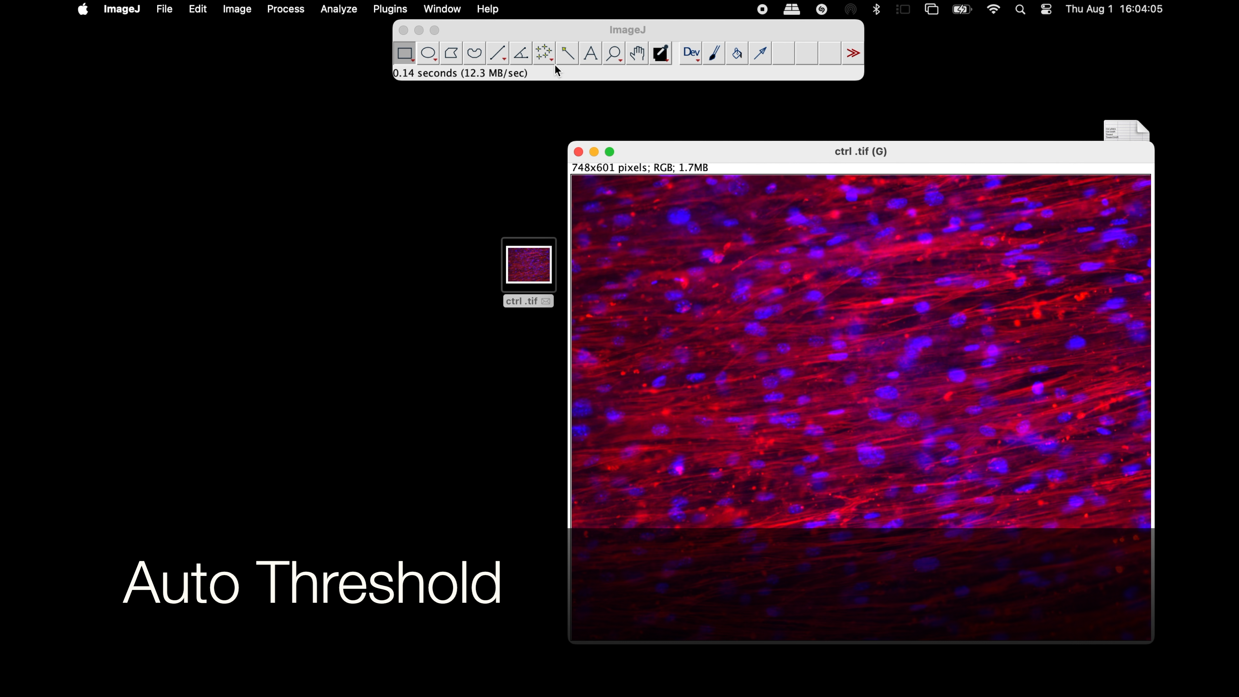
left_click_drag(709, 154, 432, 113)
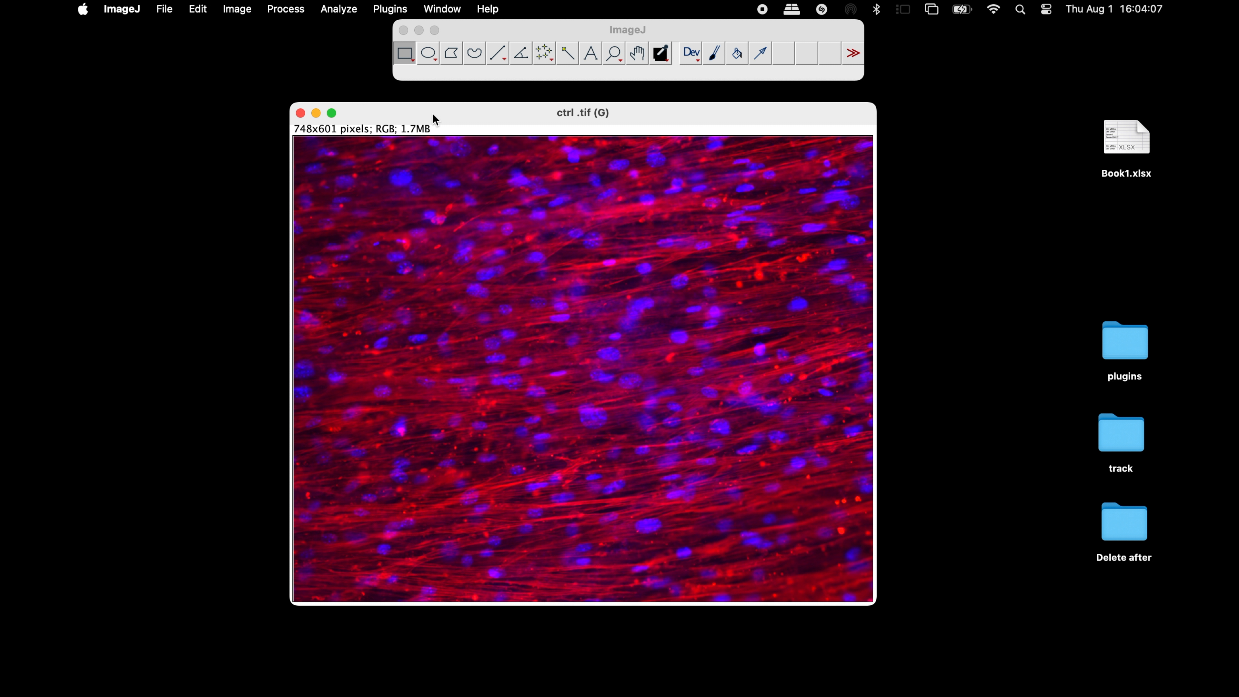
left_click(230, 11)
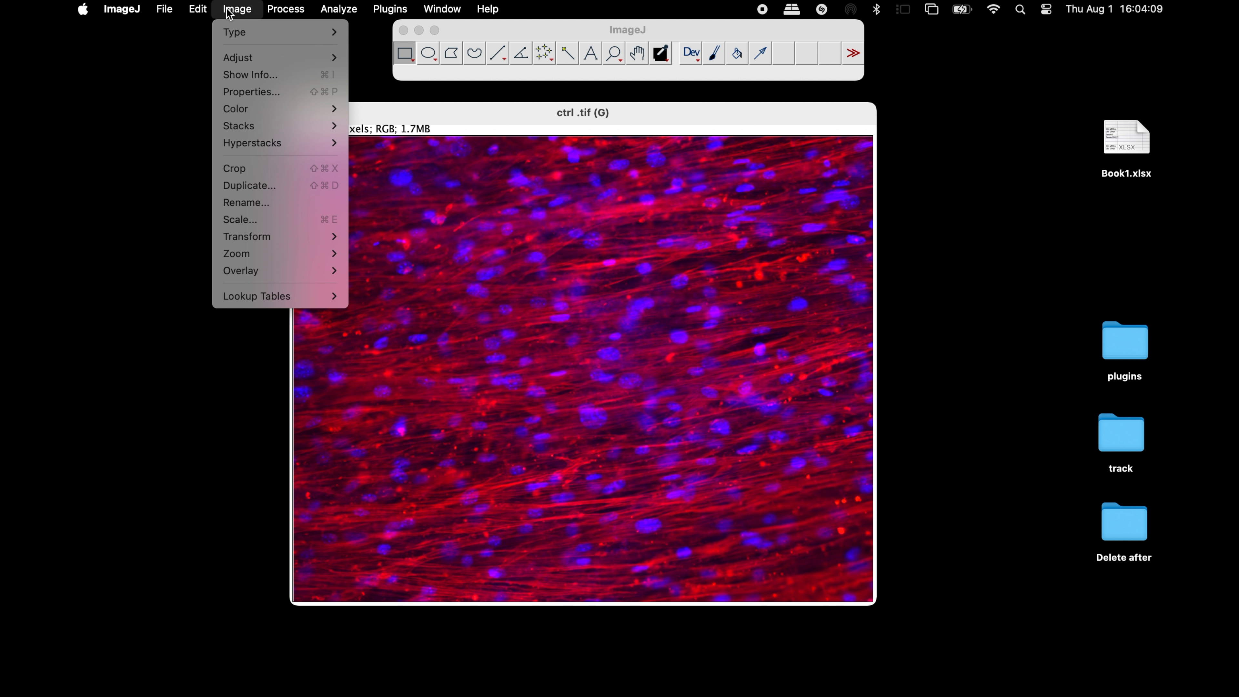
mouse_move(278, 111)
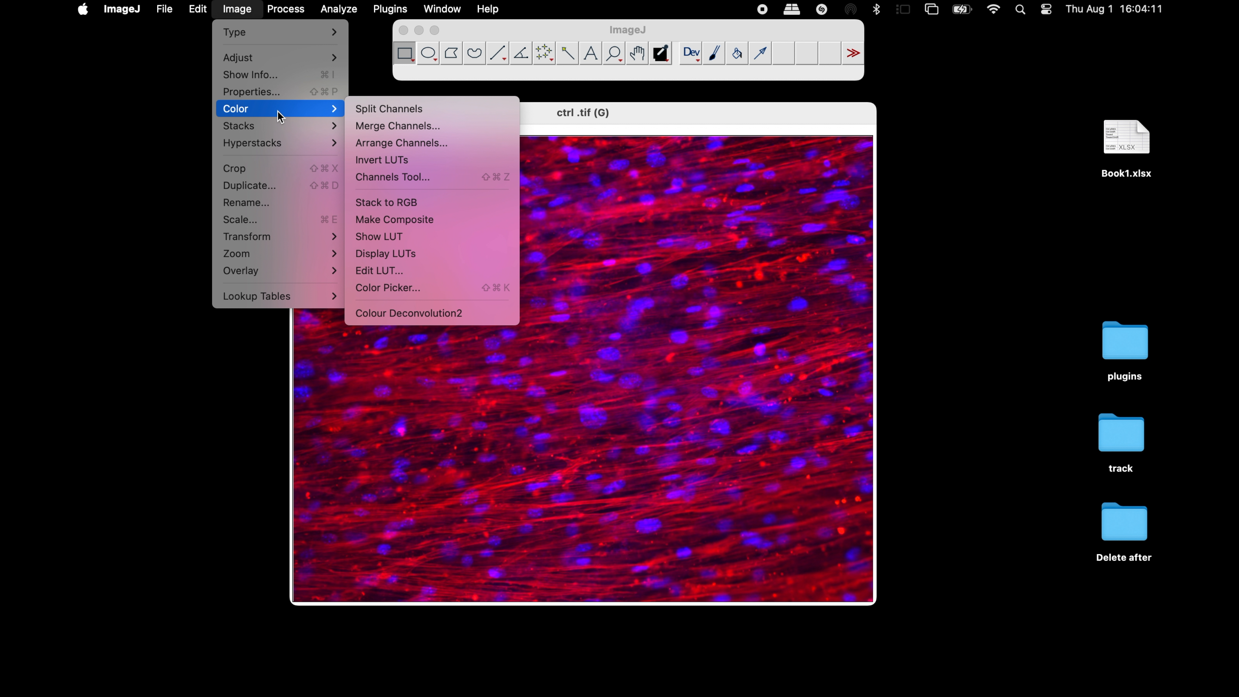
left_click(447, 113)
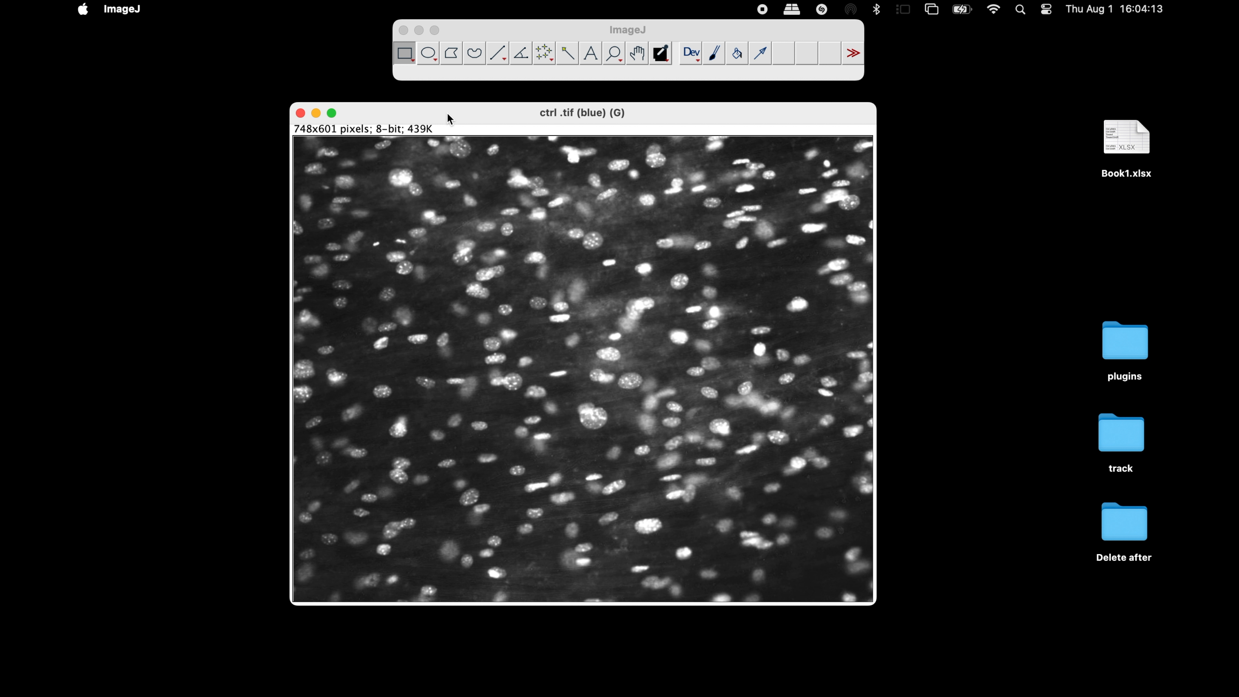
Close the green channel image and arrange the red and blue control channel images side by side
left_click_drag(442, 113, 732, 154)
left_click(300, 113)
left_click_drag(413, 123, 192, 163)
Subtract a background value of 75.040 from the blue-channel control image
left_click(694, 154)
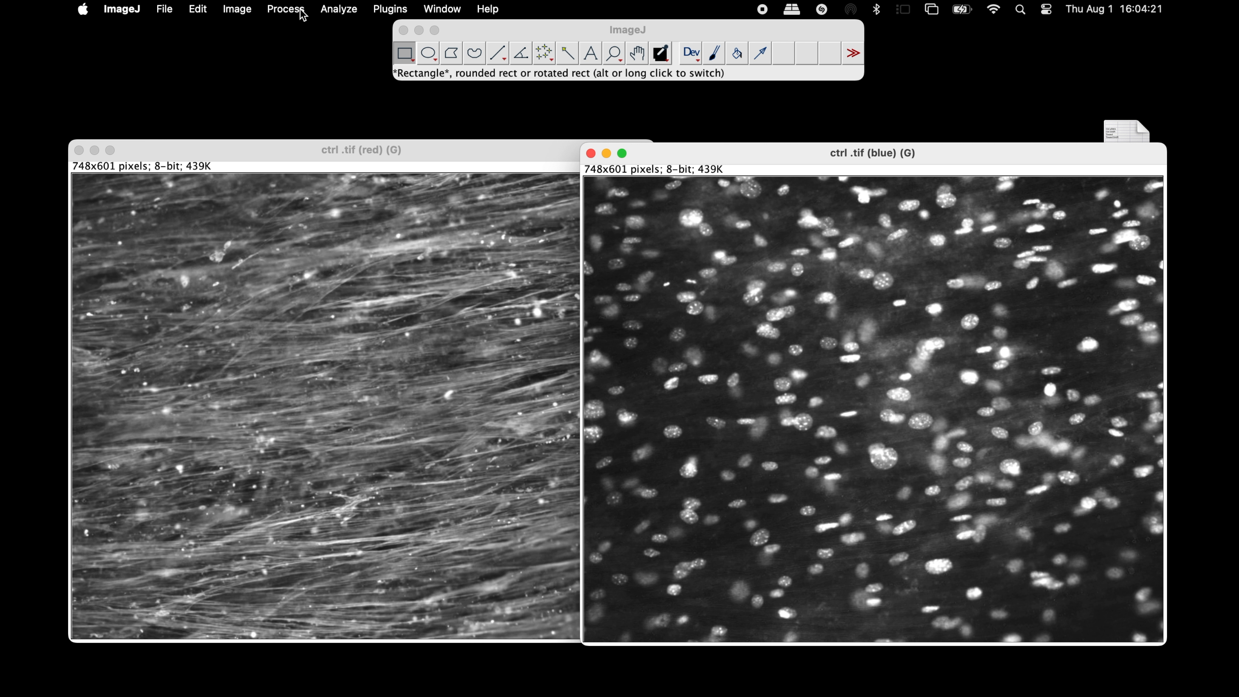
left_click(300, 11)
mouse_move(322, 168)
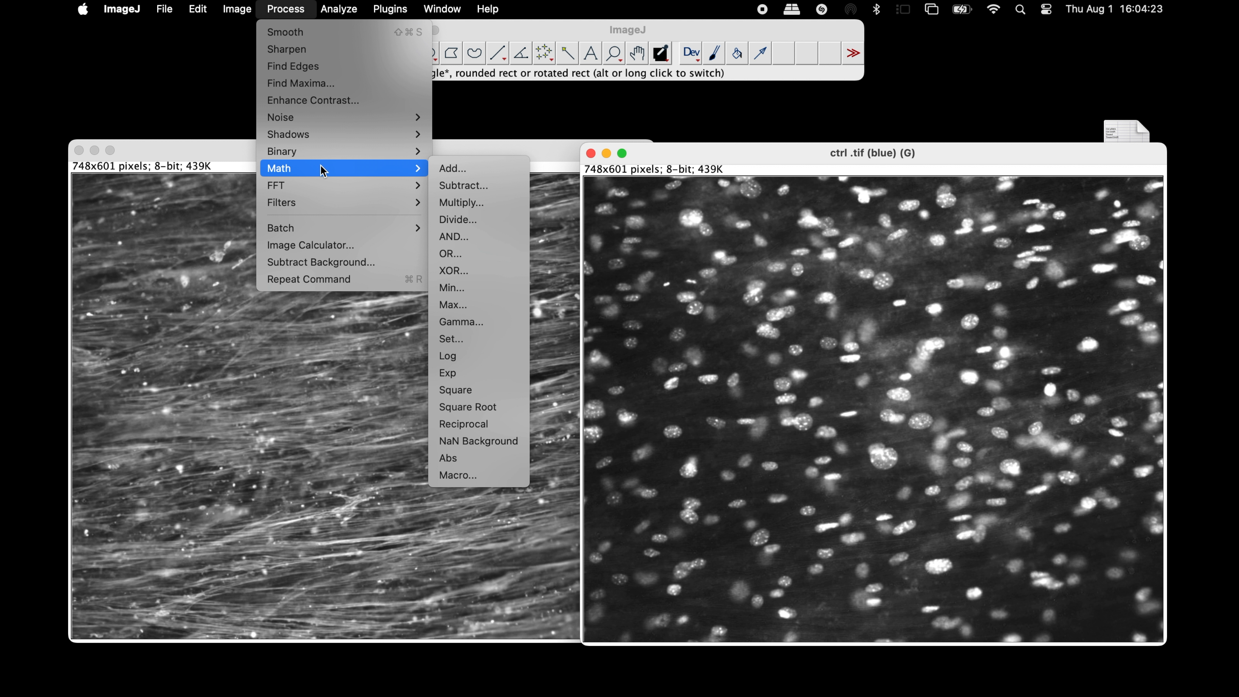
left_click(451, 186)
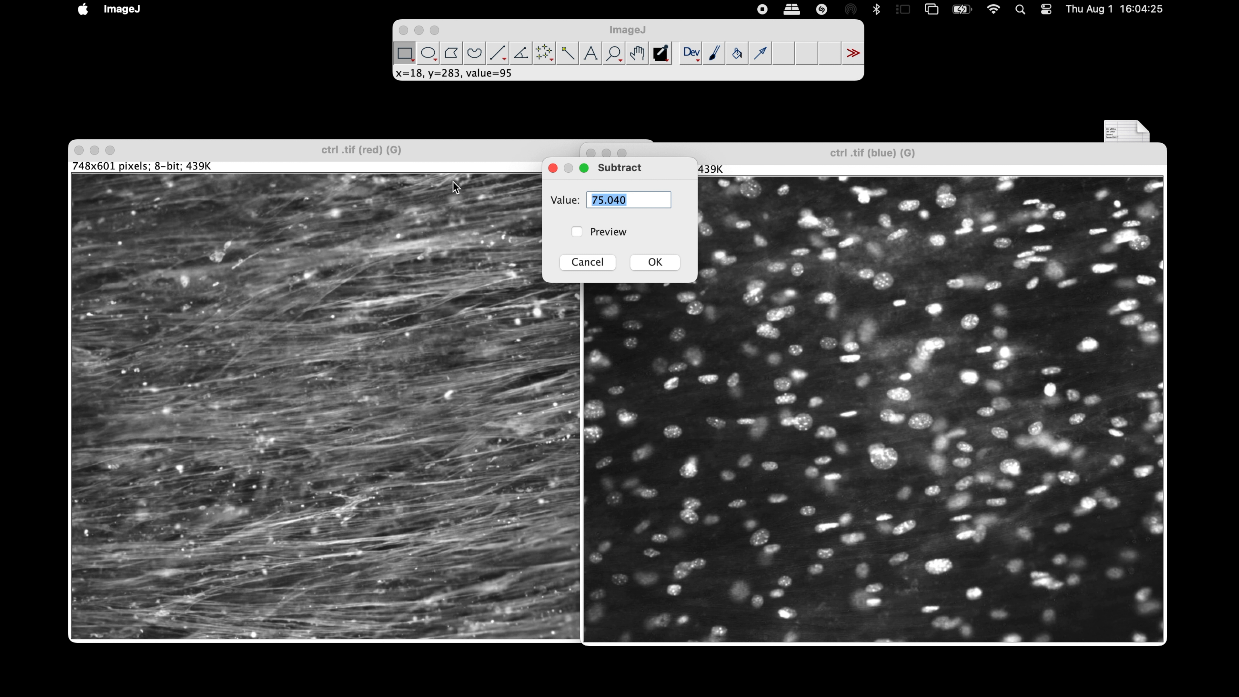
left_click(670, 262)
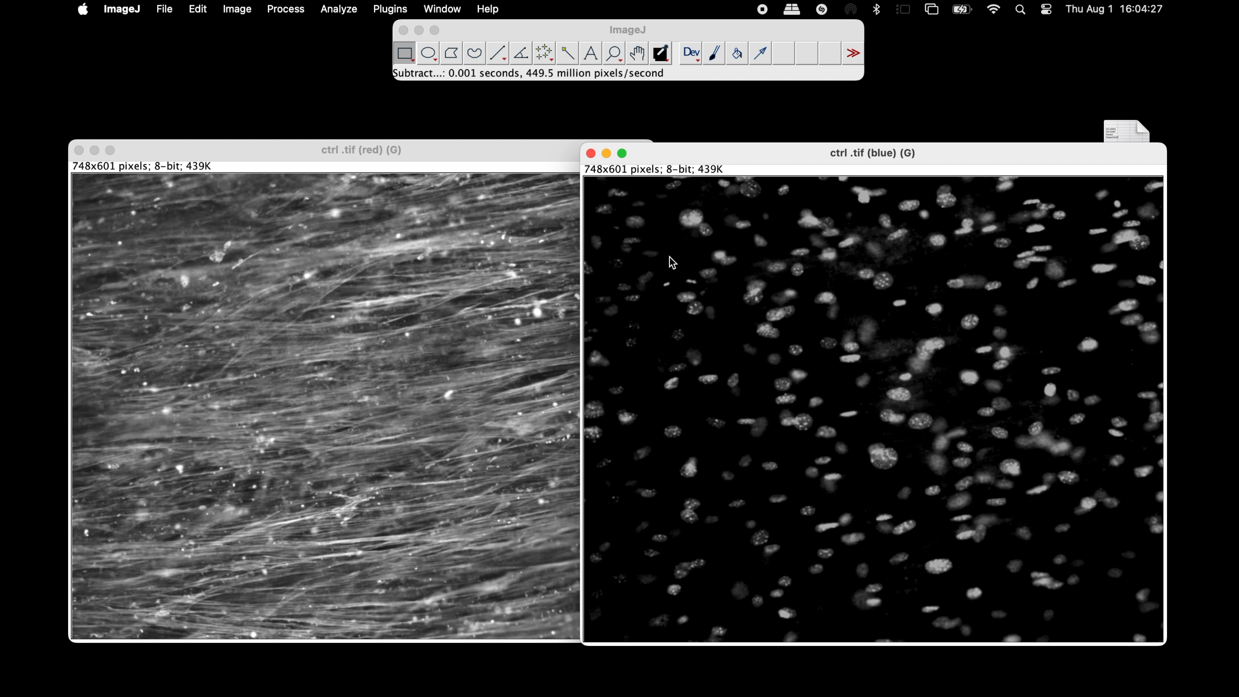
Run Auto Threshold with the Try all method on the red-channel control image to compare the methods, and close the montage
left_click(377, 151)
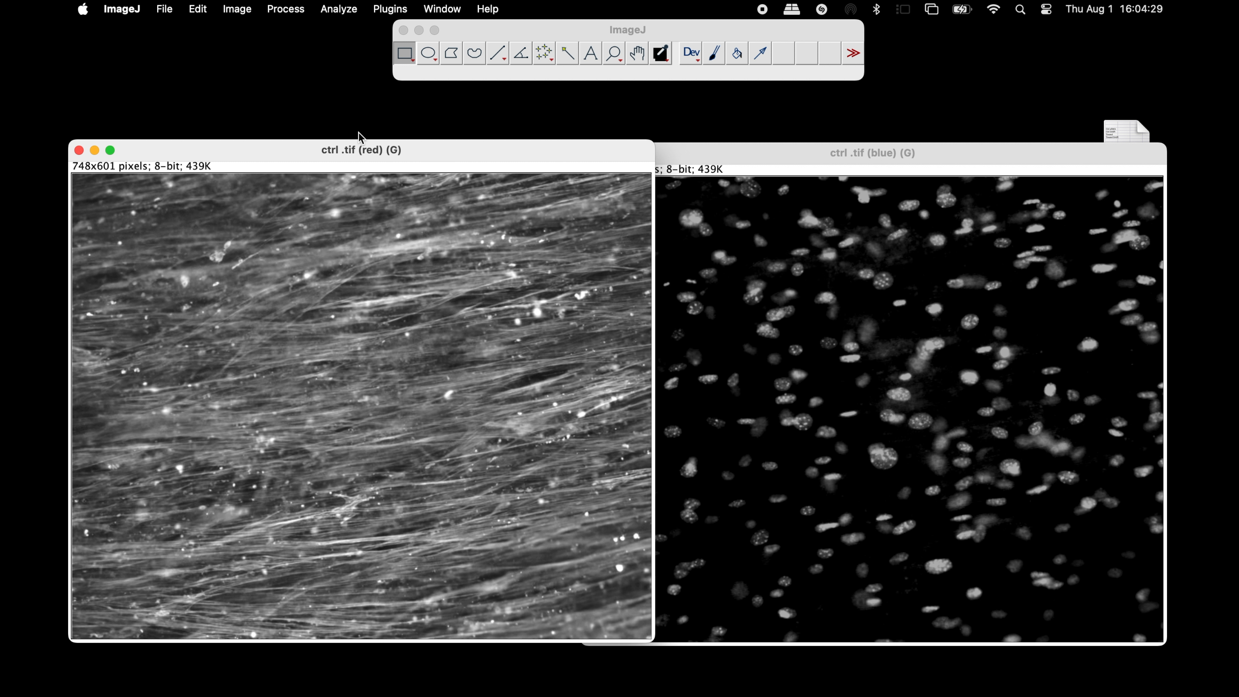
left_click(243, 9)
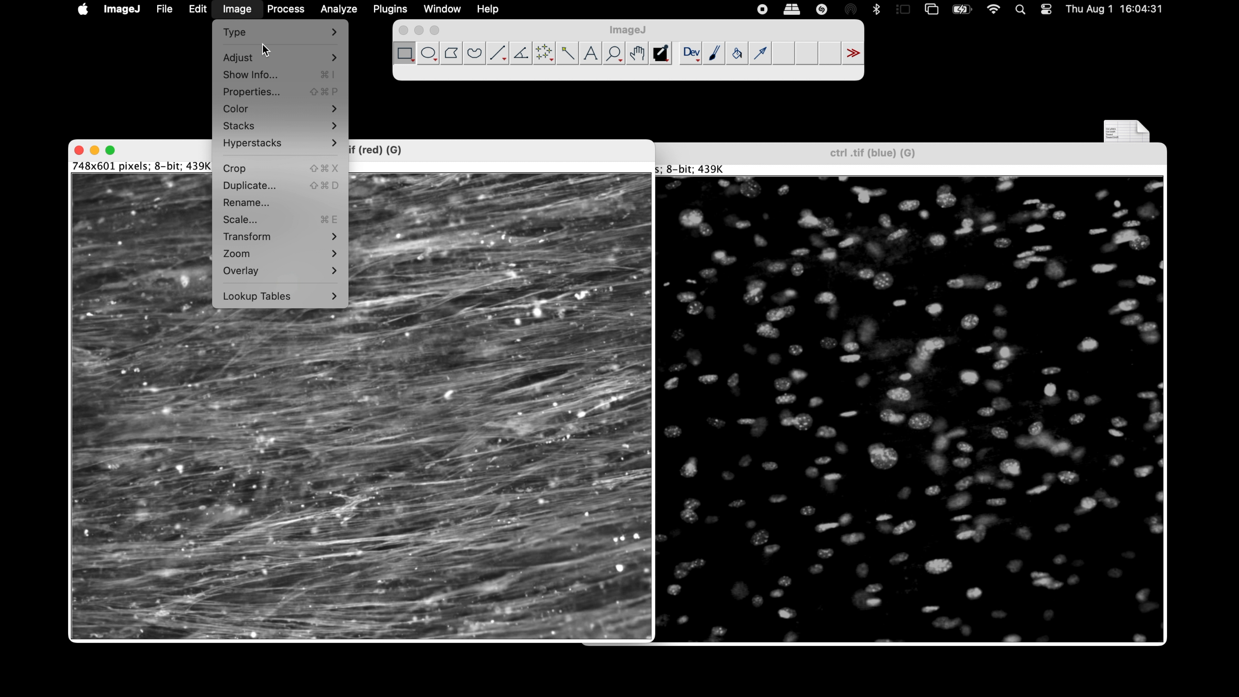
mouse_move(253, 57)
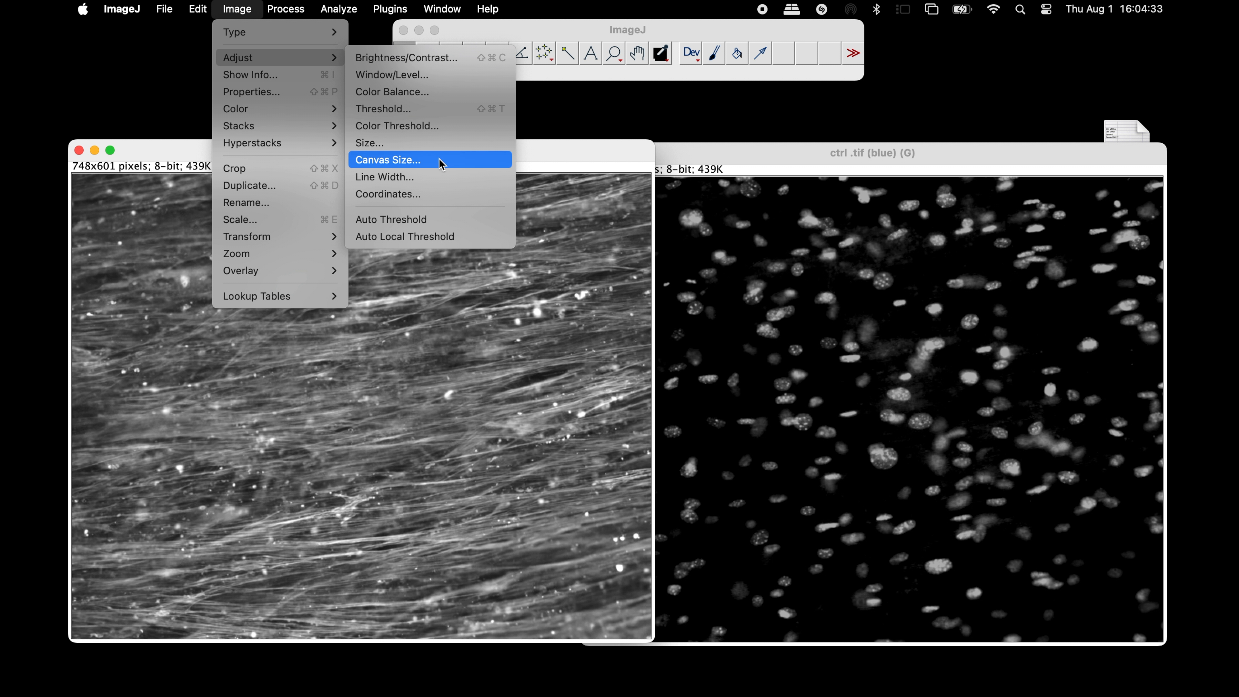
left_click(439, 219)
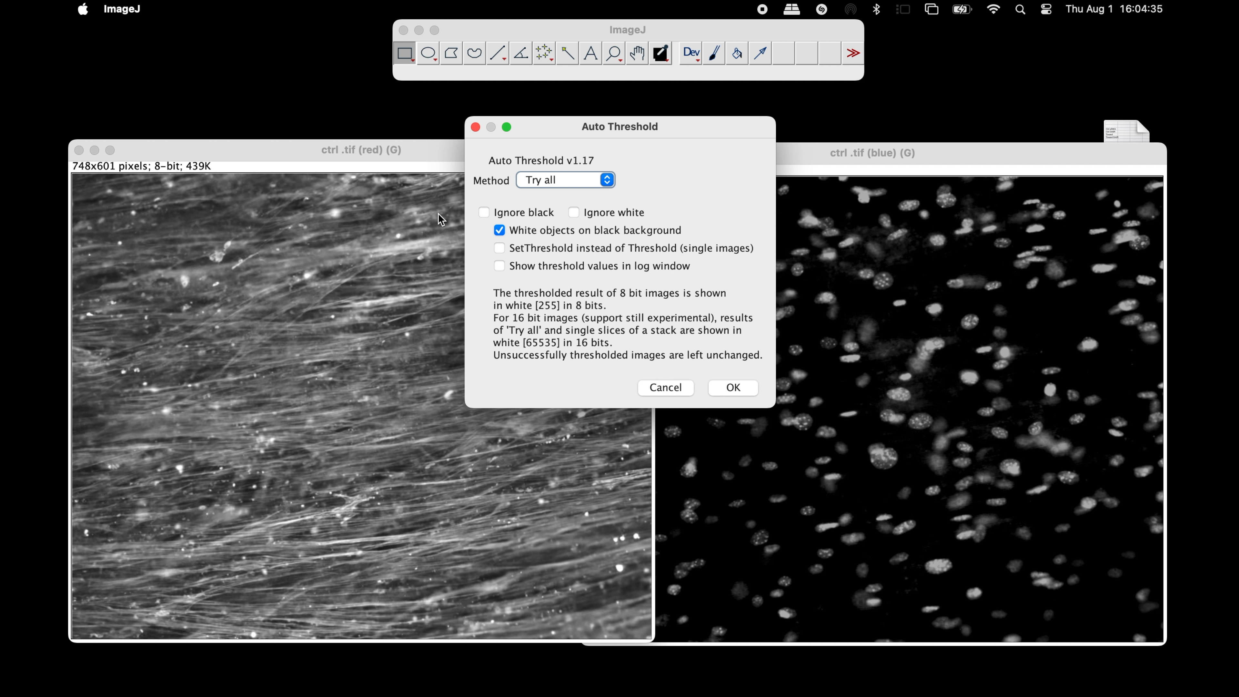
left_click(609, 182)
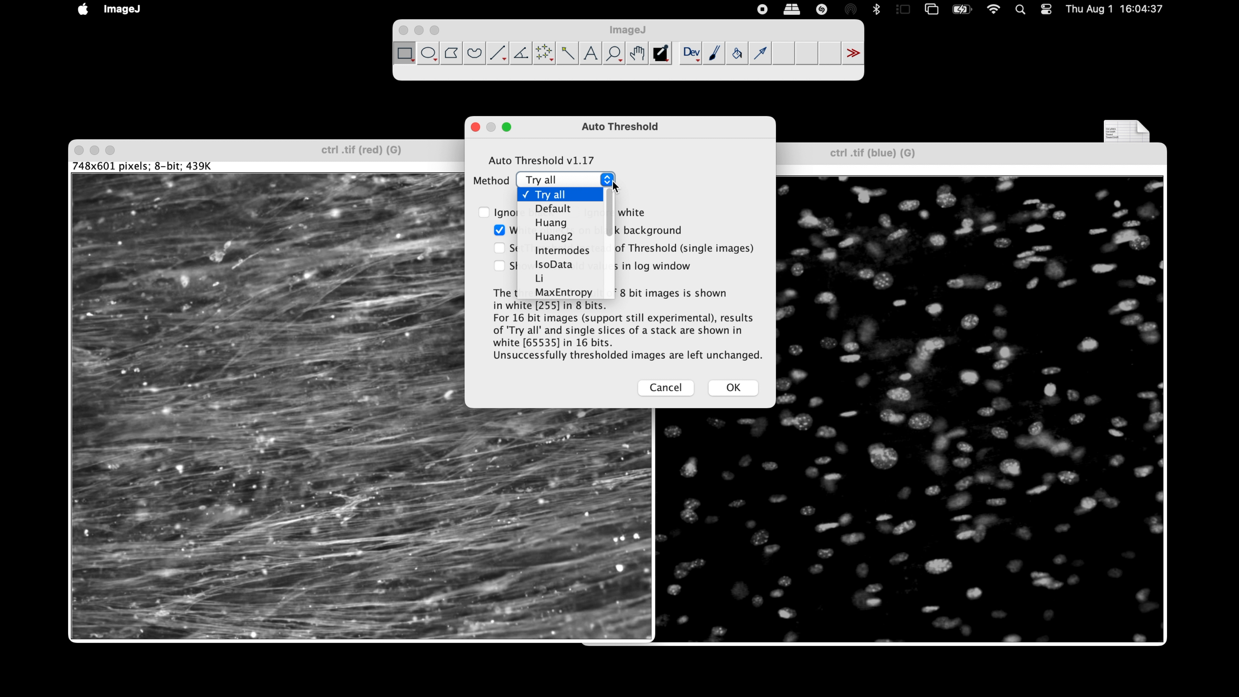
scroll(614, 258, "down", 5)
left_click_drag(613, 263, 610, 193)
left_click(609, 179)
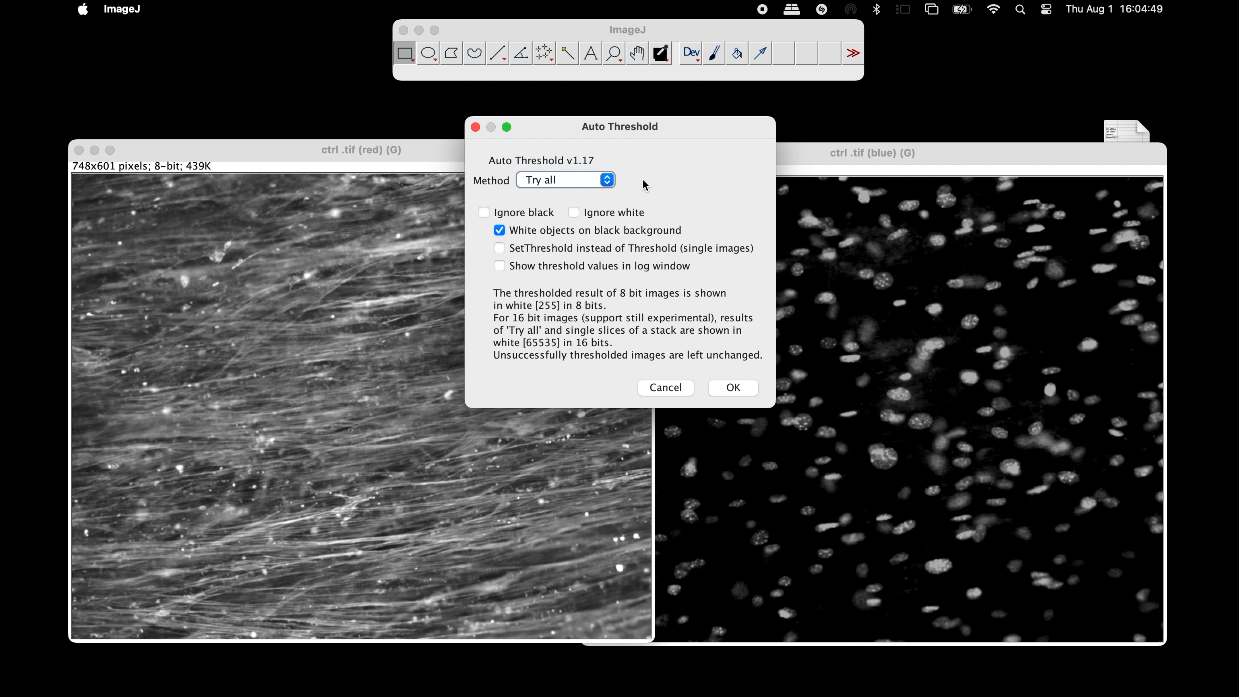
left_click(726, 390)
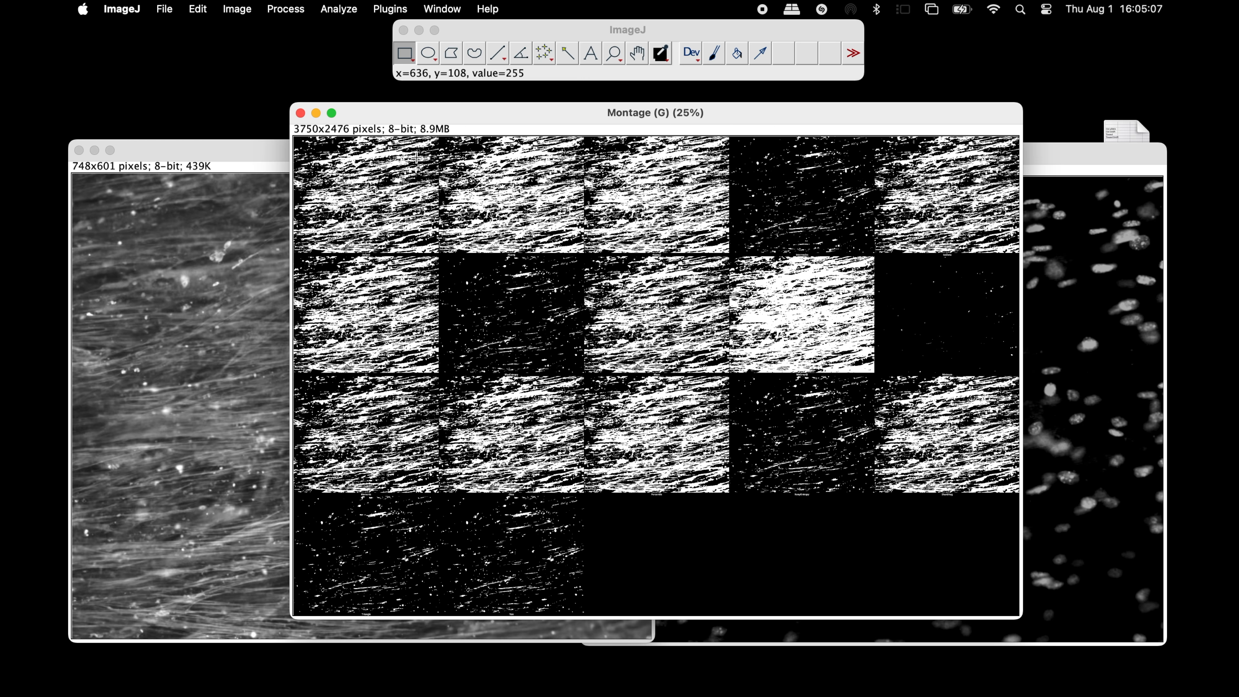
left_click(300, 114)
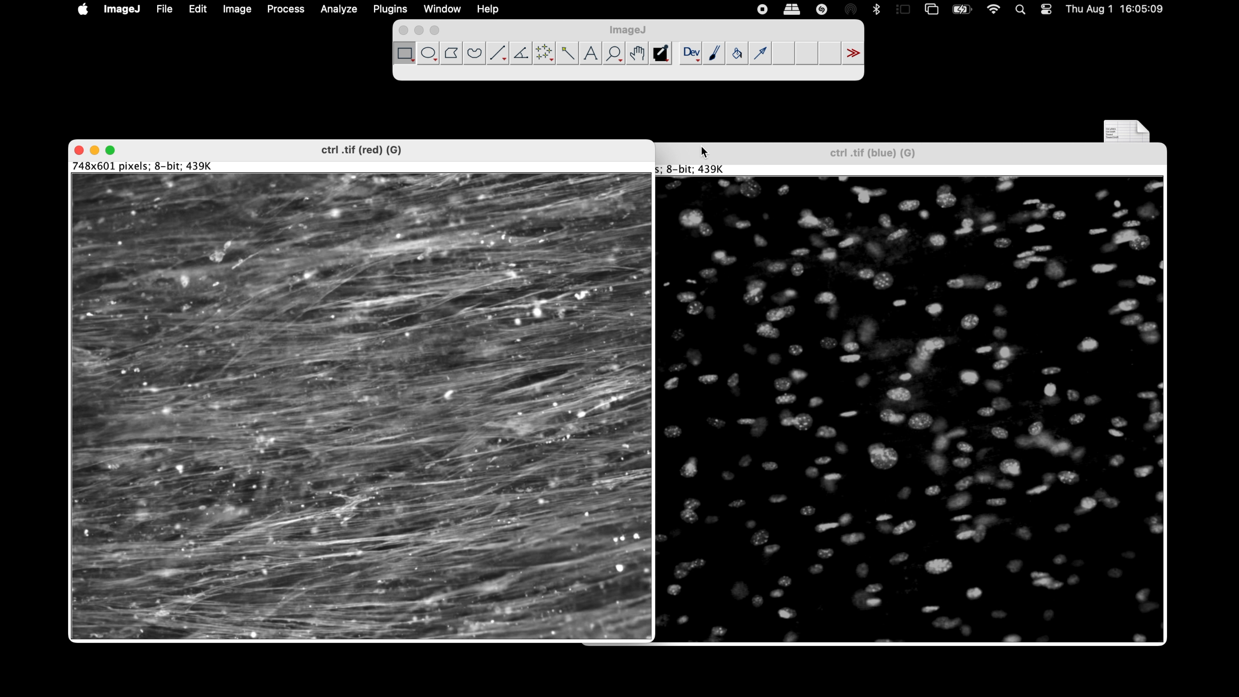
Compare all Auto Threshold methods on the blue-channel control image using Try all, and close the output windows
left_click(733, 155)
left_click(238, 9)
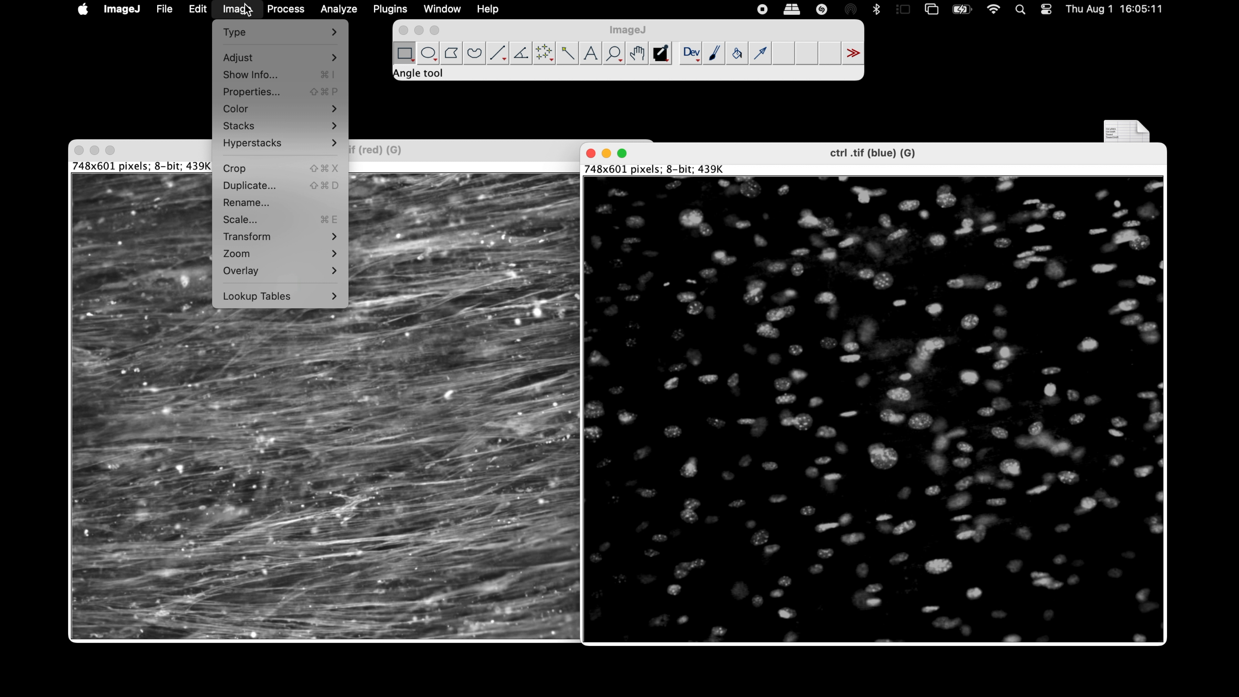
mouse_move(285, 57)
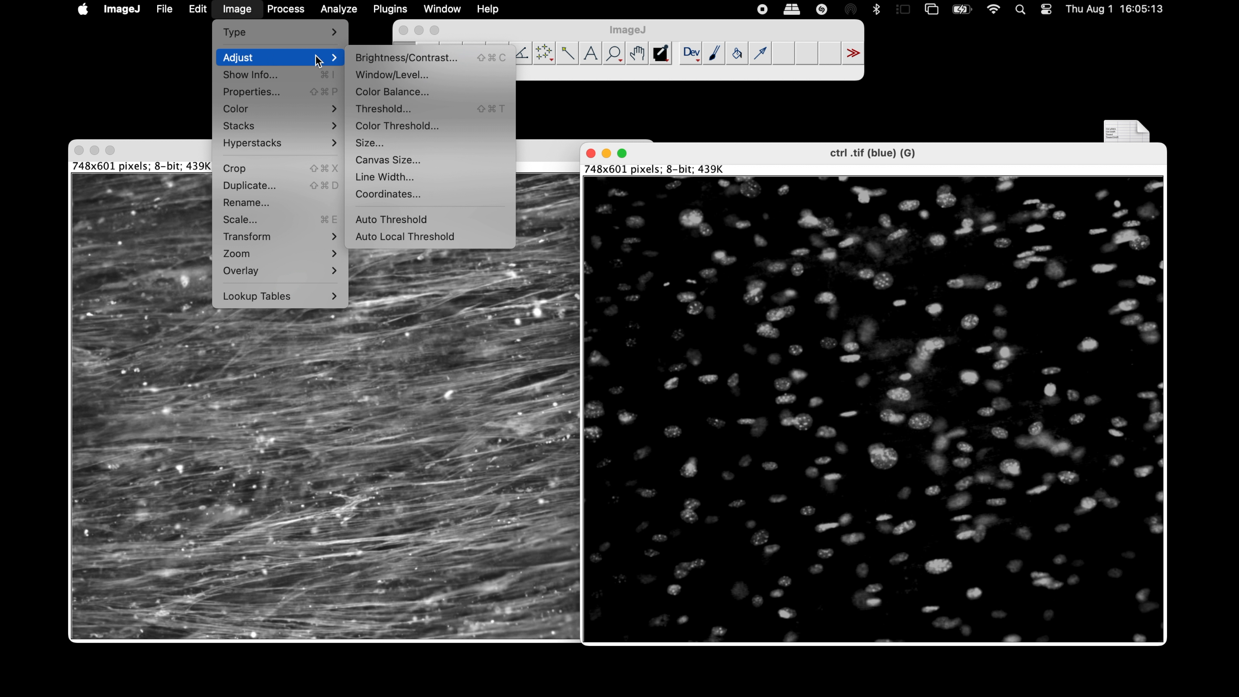
left_click(423, 220)
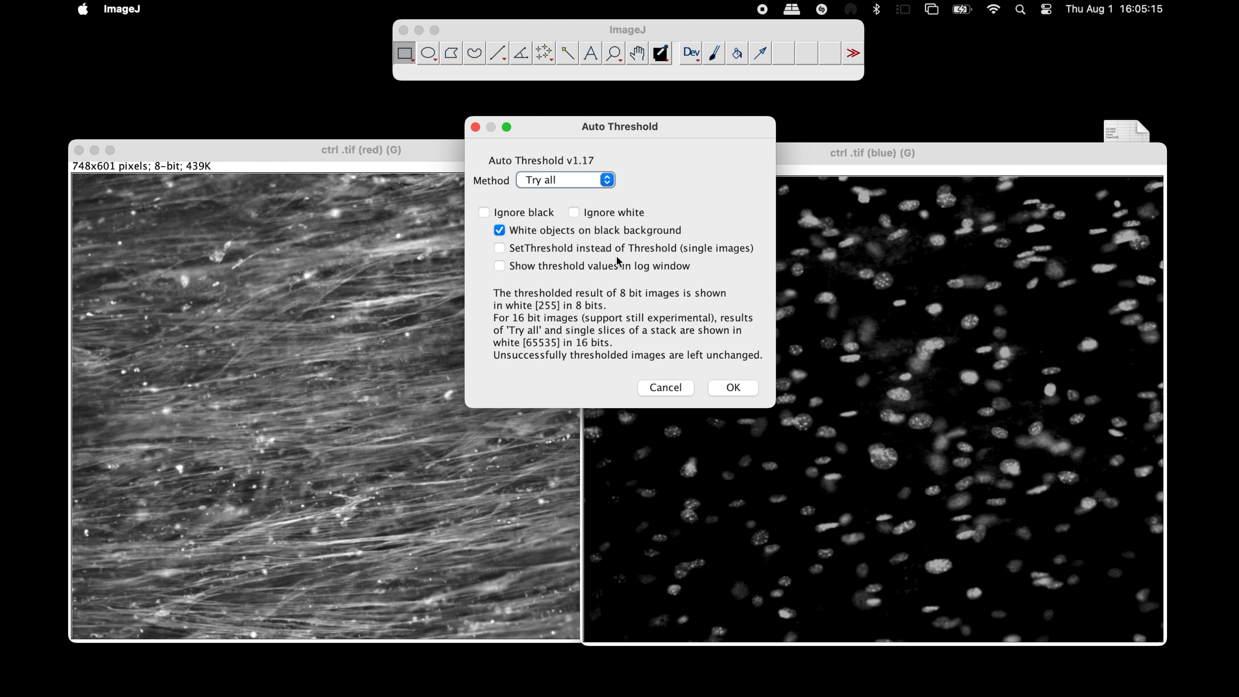
left_click(731, 387)
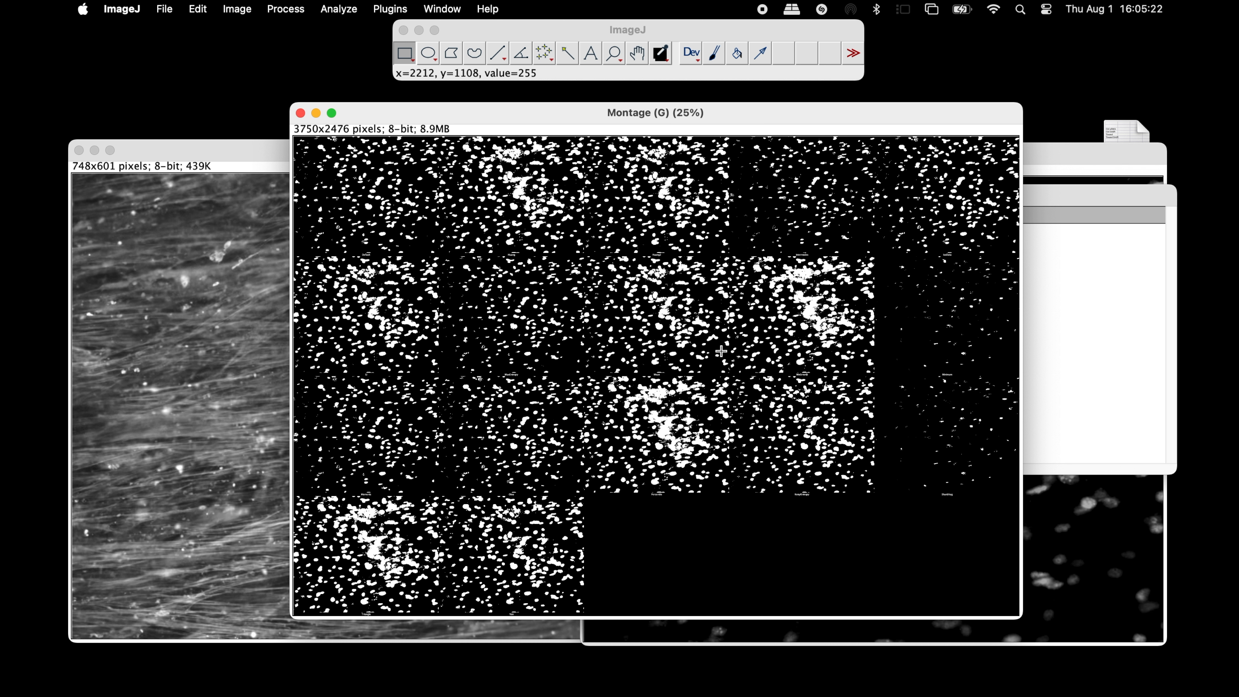
left_click(301, 113)
left_click(376, 196)
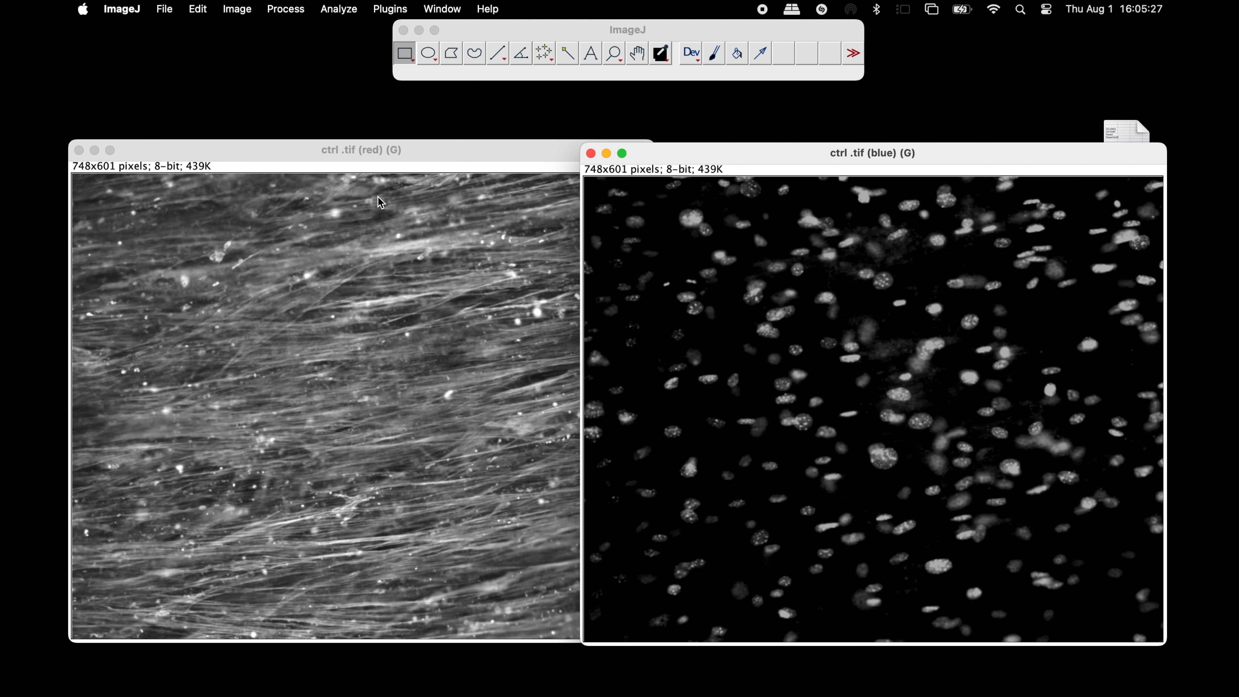
Apply Auto Threshold to the red-channel control image using the Huang2 method with white objects on black background
left_click(369, 156)
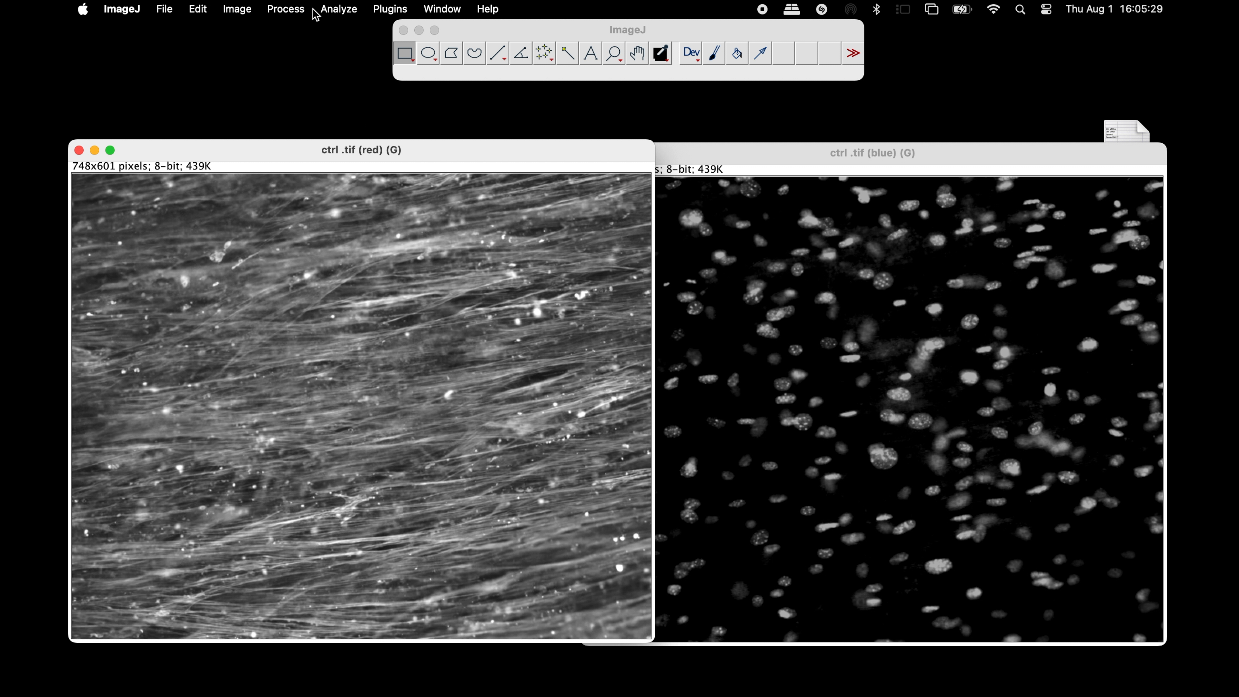
left_click(238, 10)
mouse_move(250, 60)
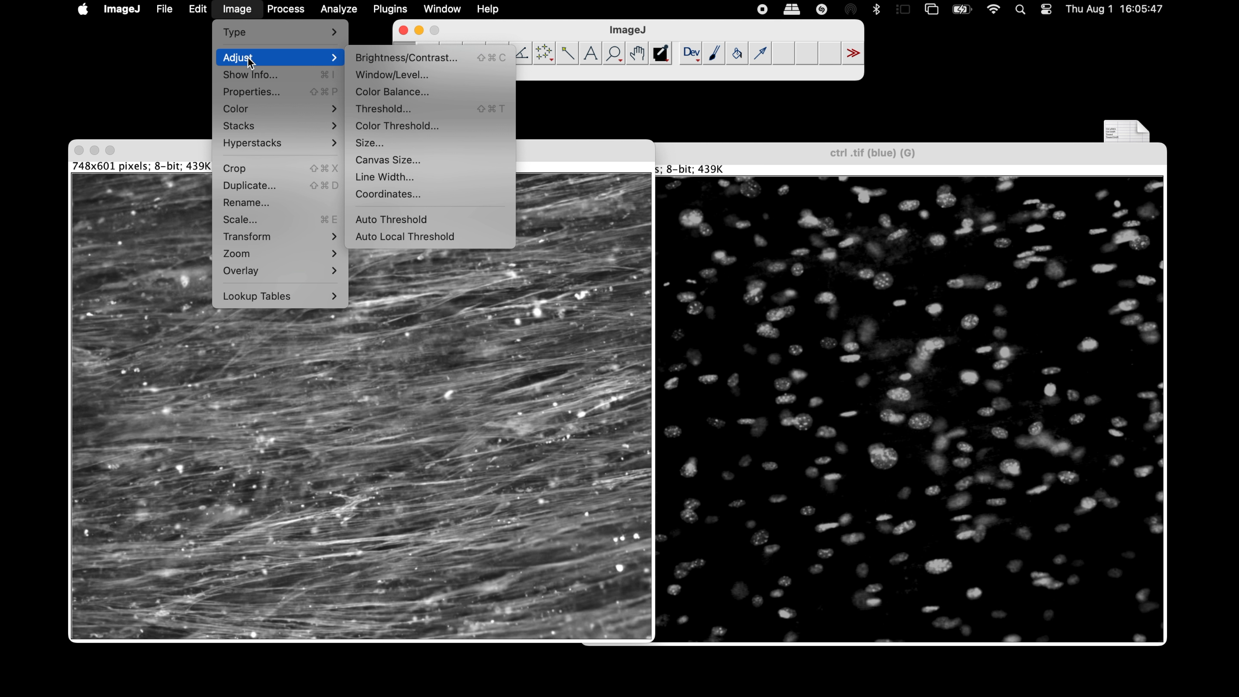
left_click(454, 221)
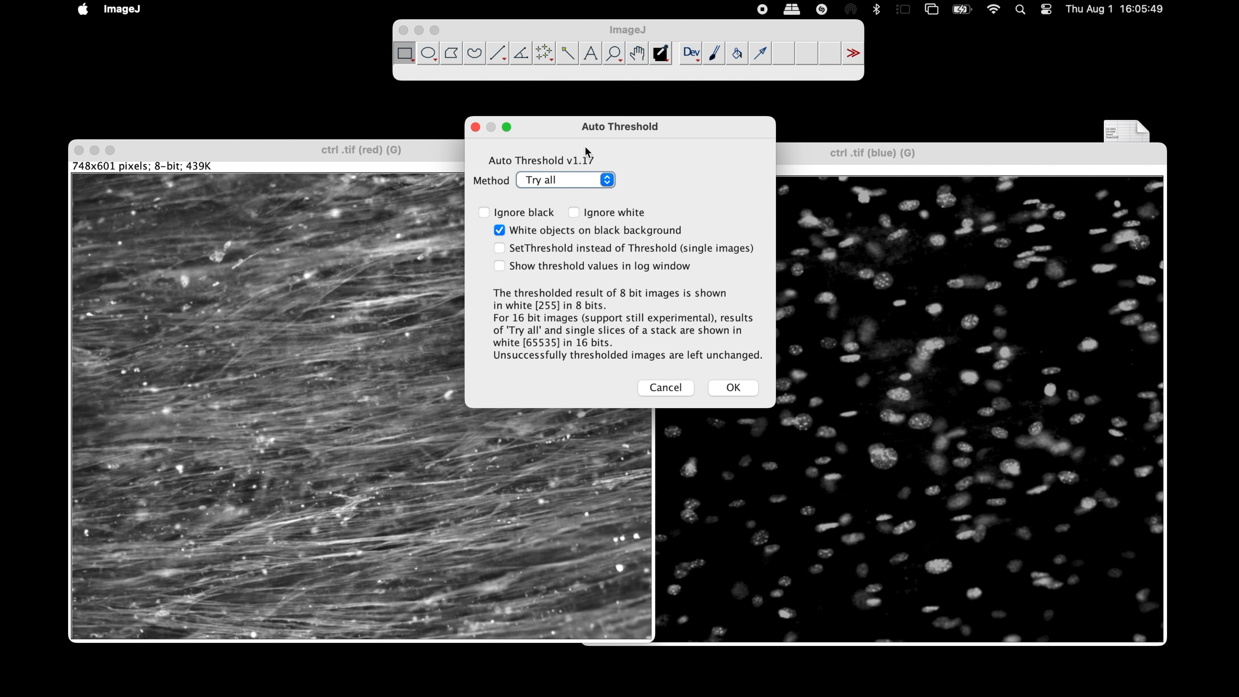
left_click_drag(590, 129, 775, 115)
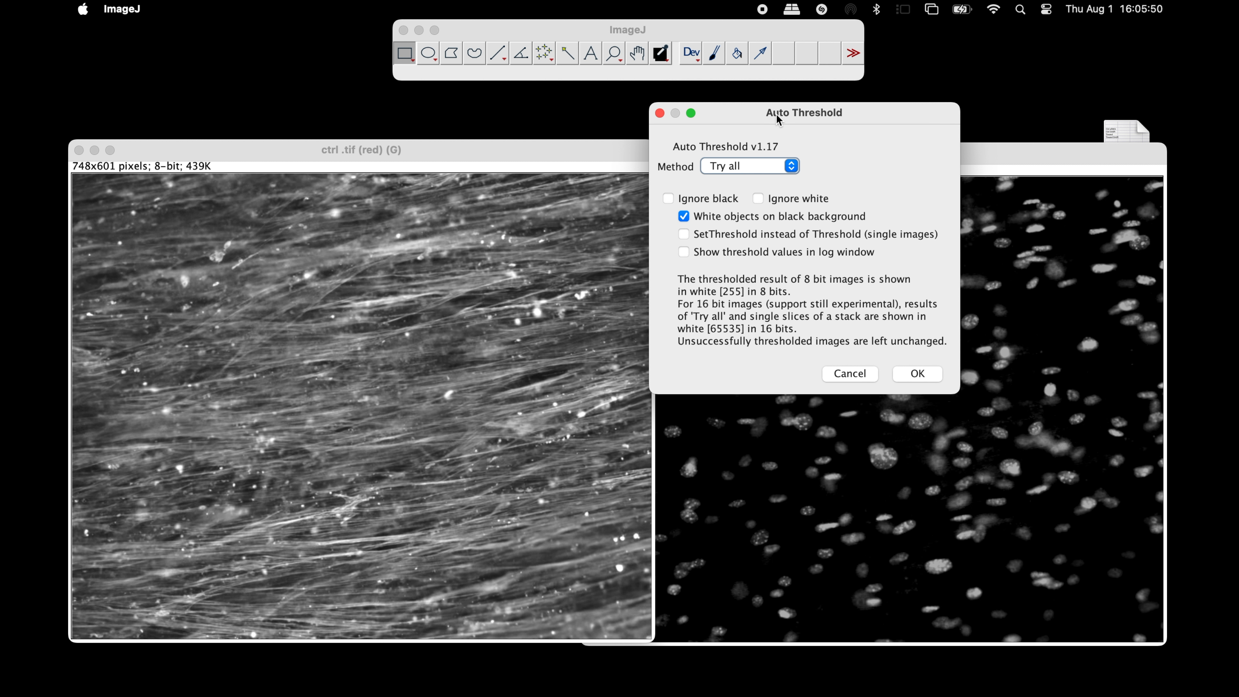
left_click(791, 166)
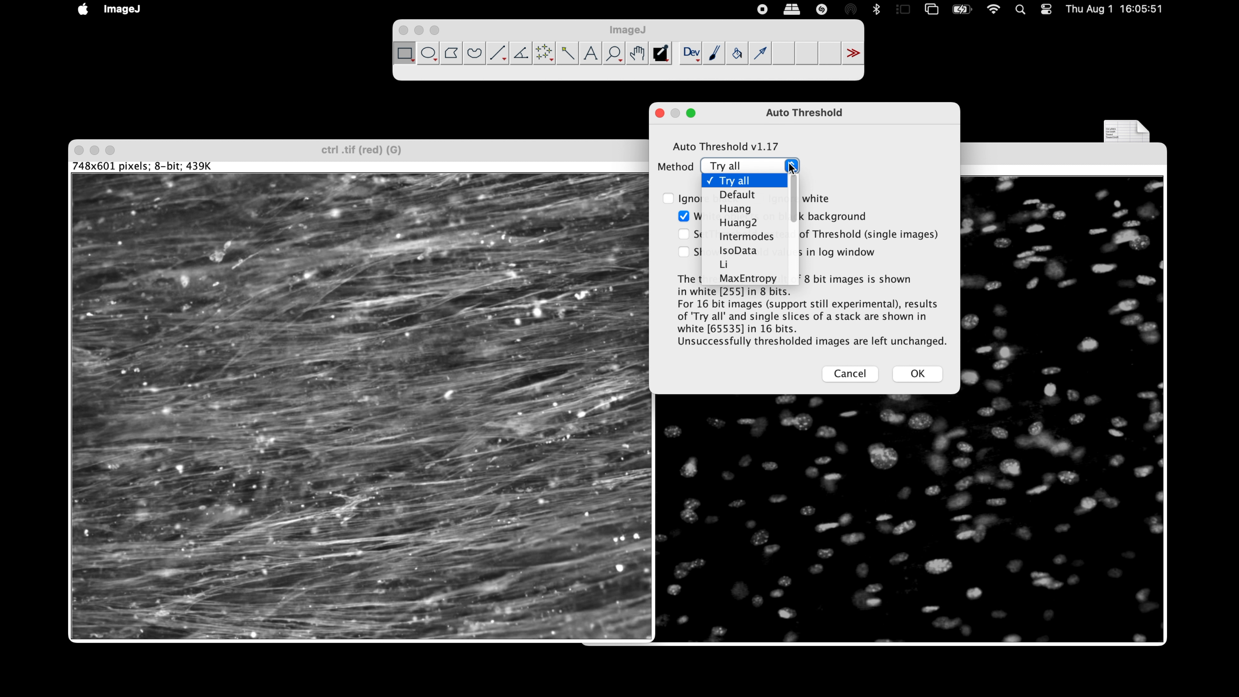
left_click(754, 223)
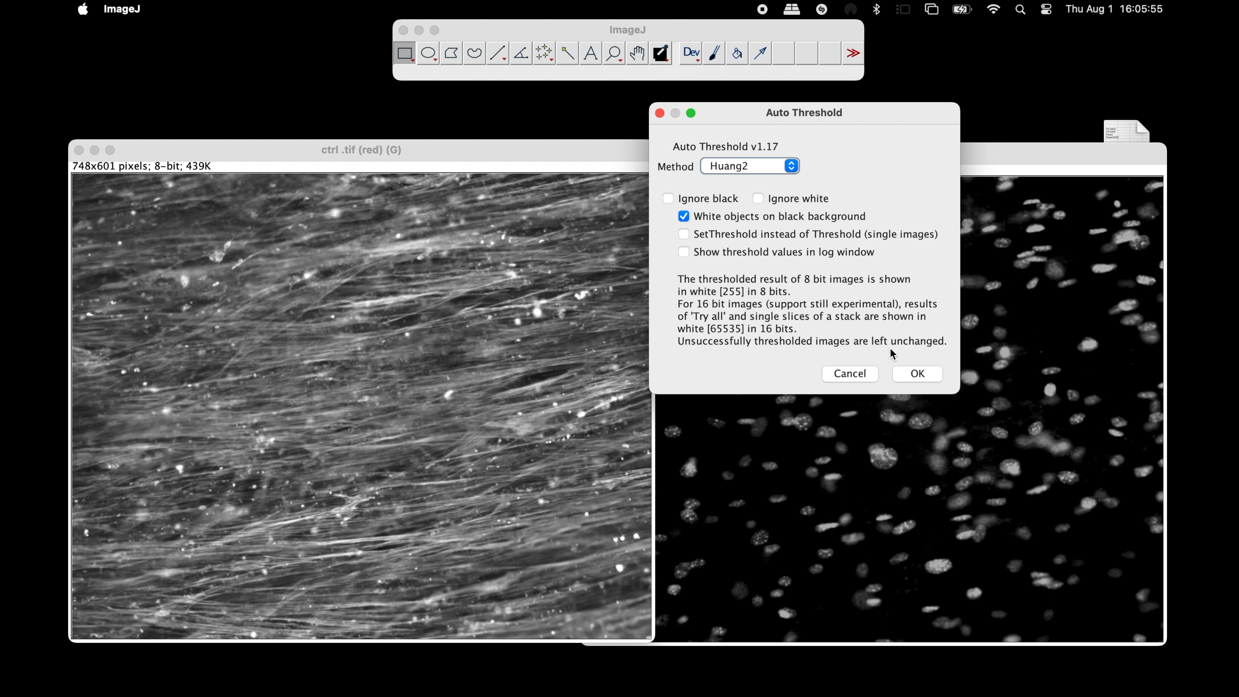
left_click(904, 373)
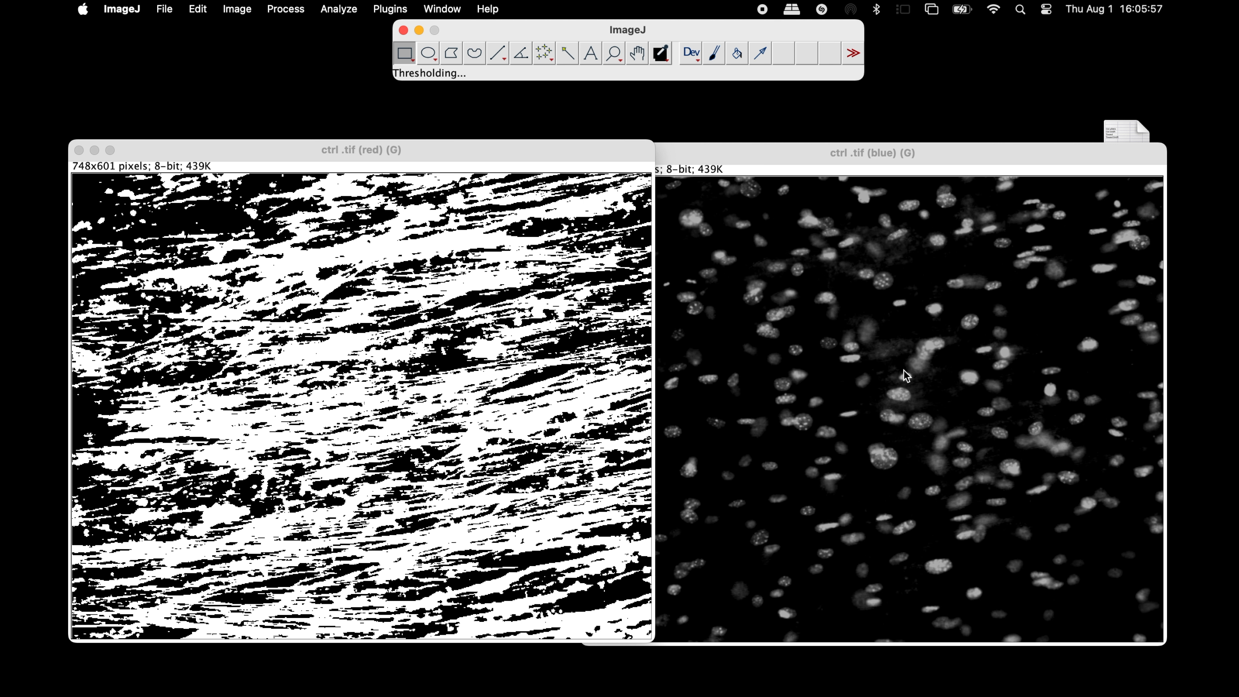
Apply Auto Threshold to the blue-channel control image using the same Huang2 method
left_click(784, 156)
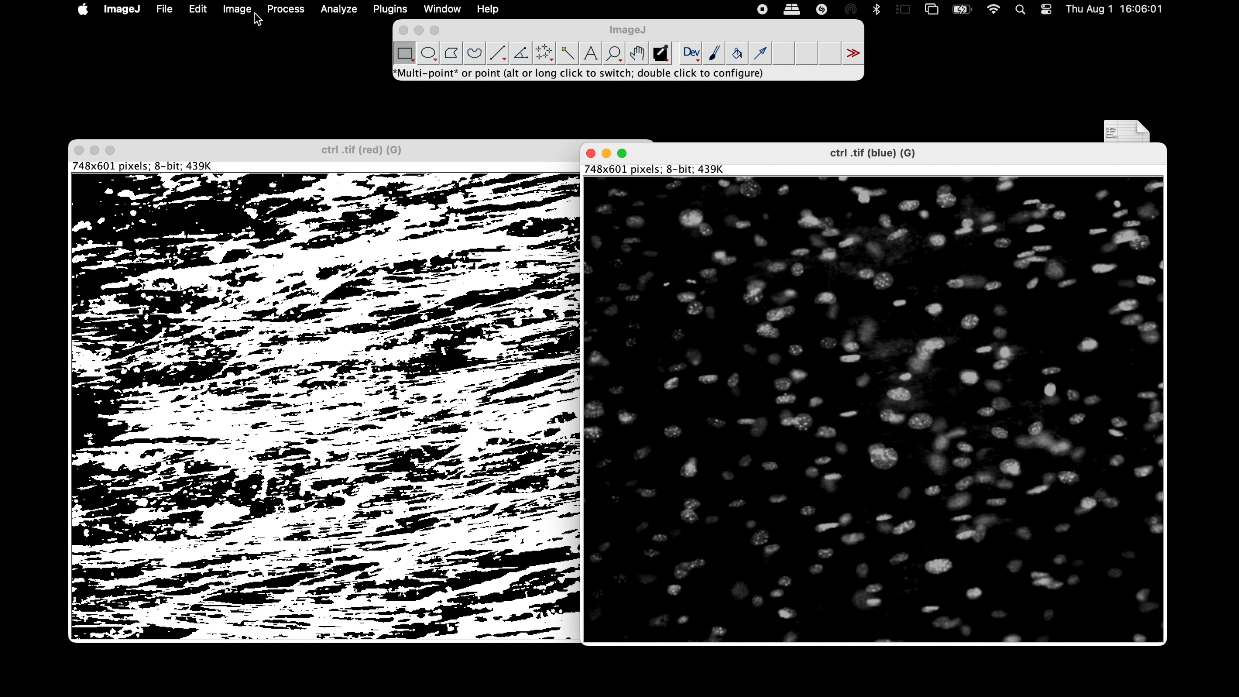
left_click(243, 10)
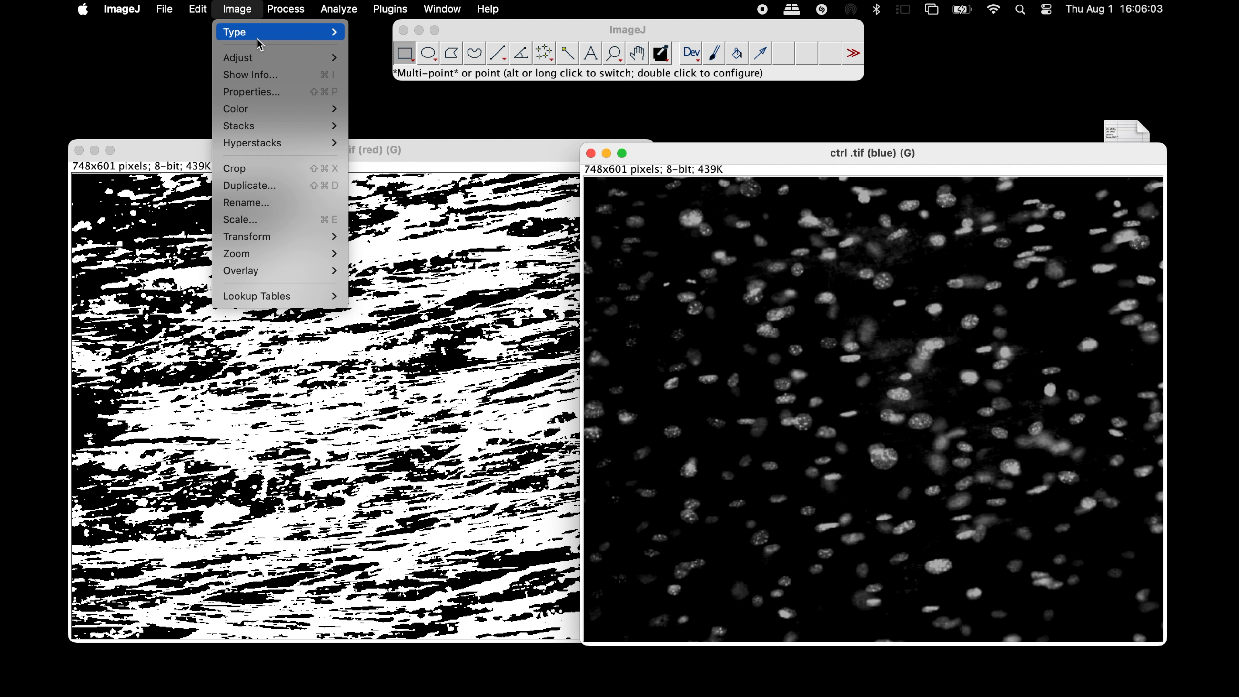
mouse_move(276, 57)
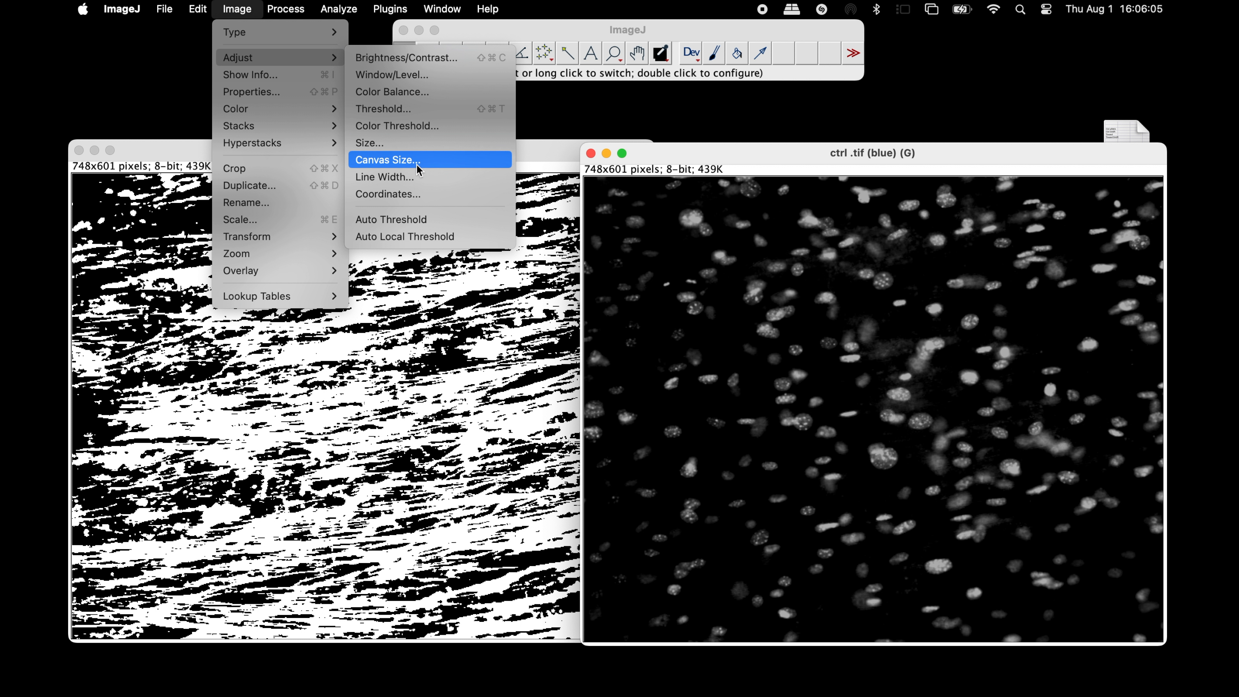
left_click(423, 220)
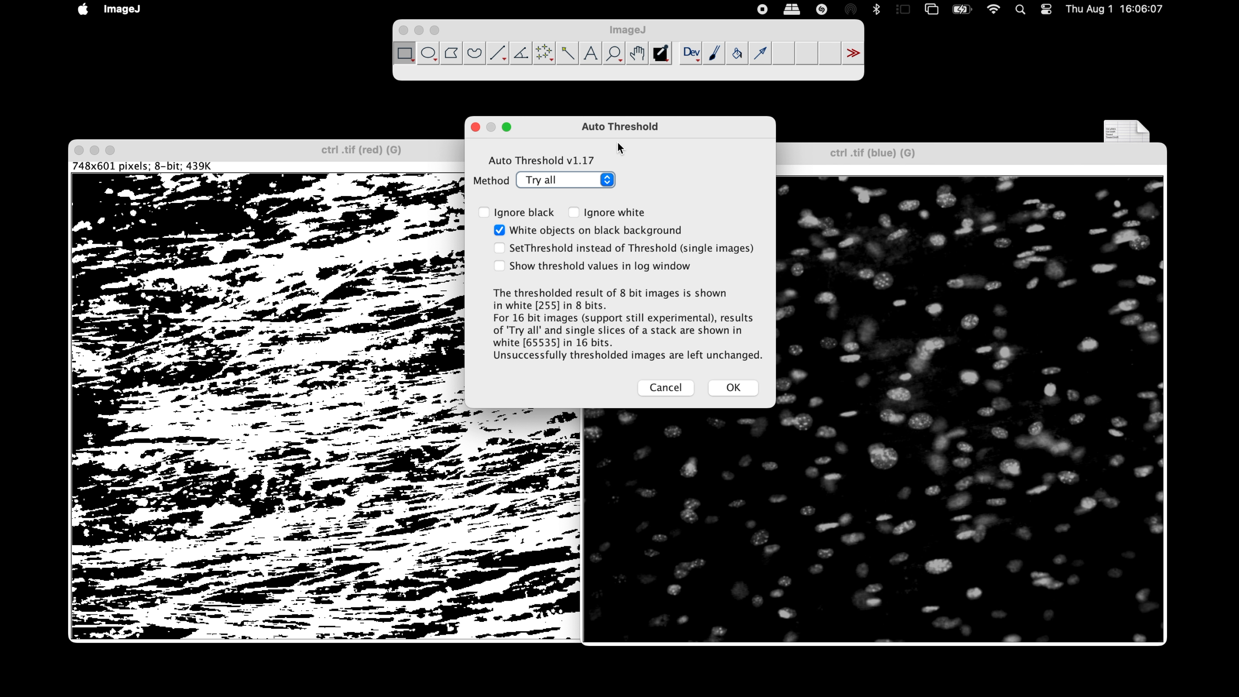
left_click(607, 181)
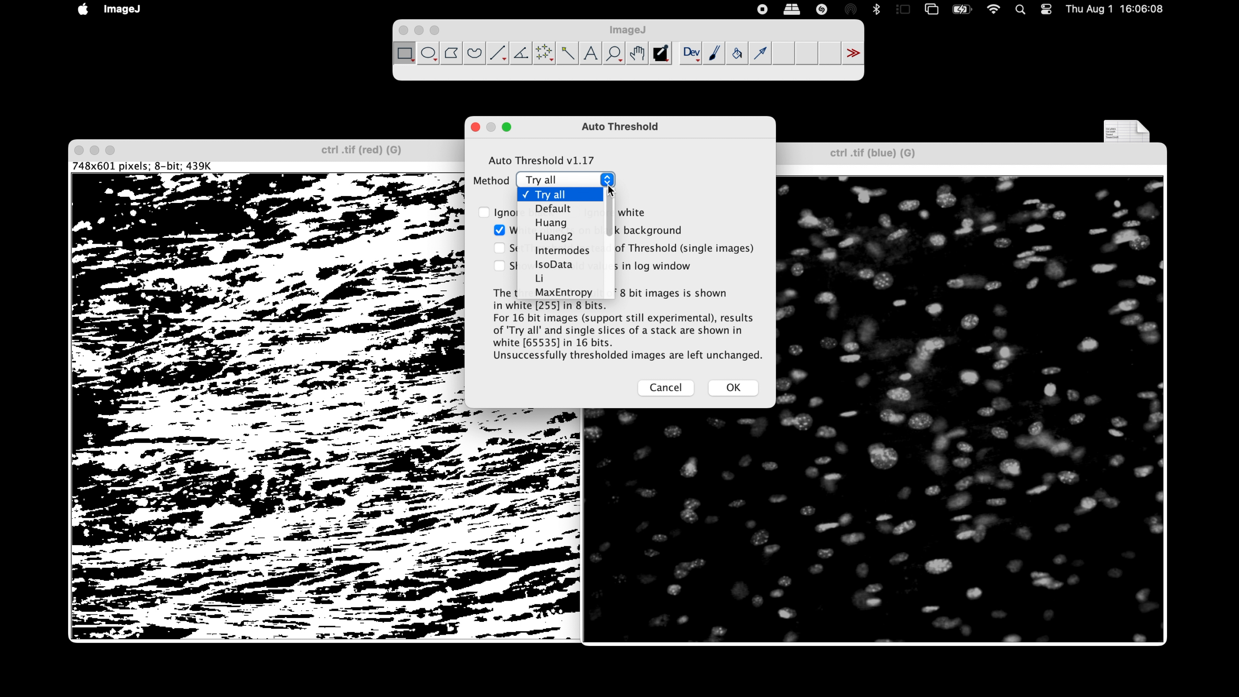
left_click(576, 236)
left_click(732, 387)
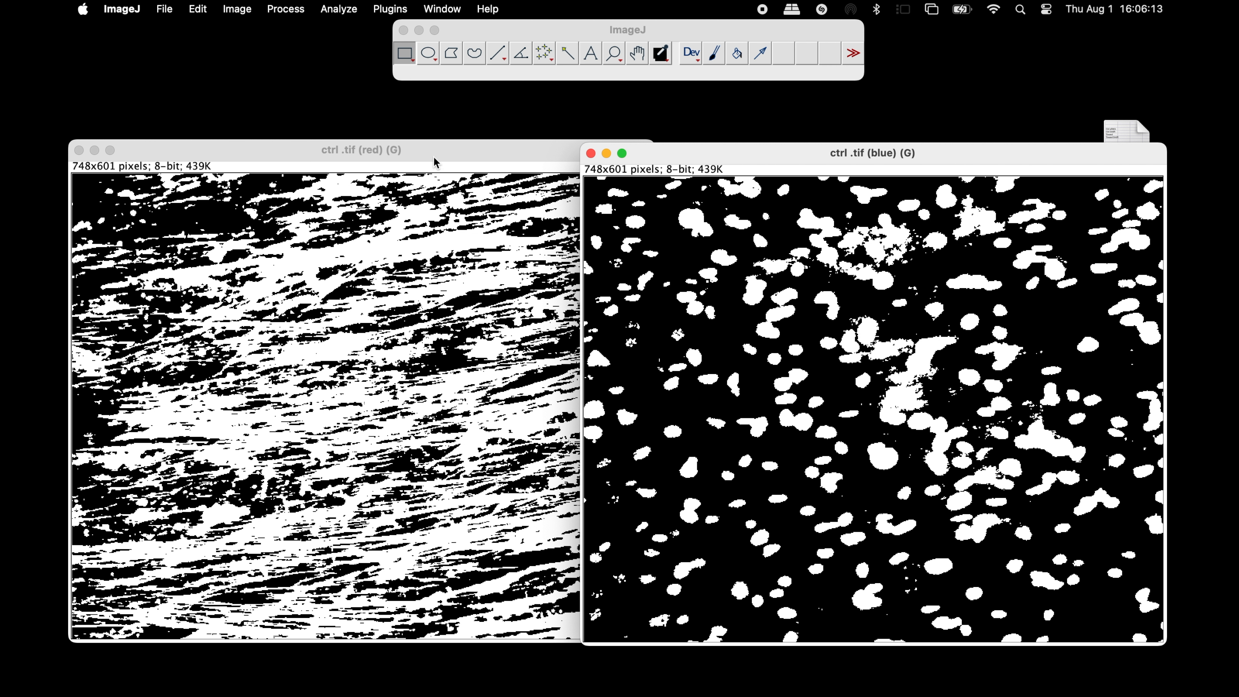
Measure the thresholded red-channel control image and the thresholded blue-channel control image, in that order
left_click(435, 145)
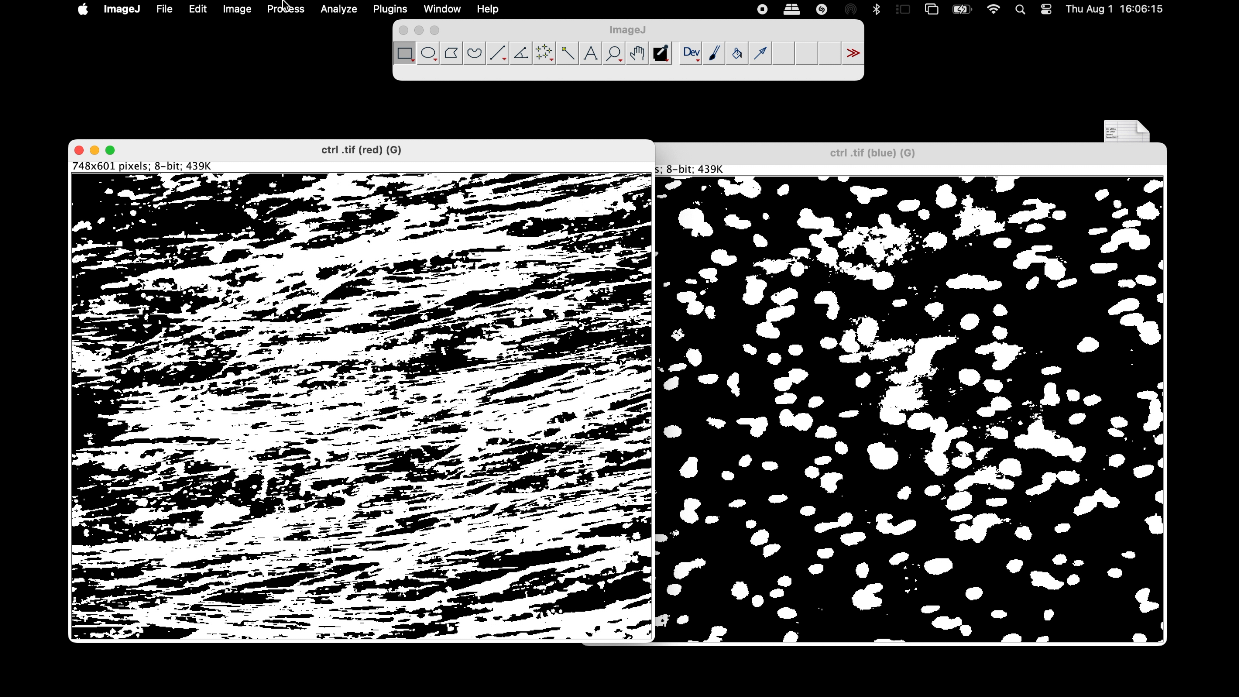
left_click(327, 10)
left_click(333, 31)
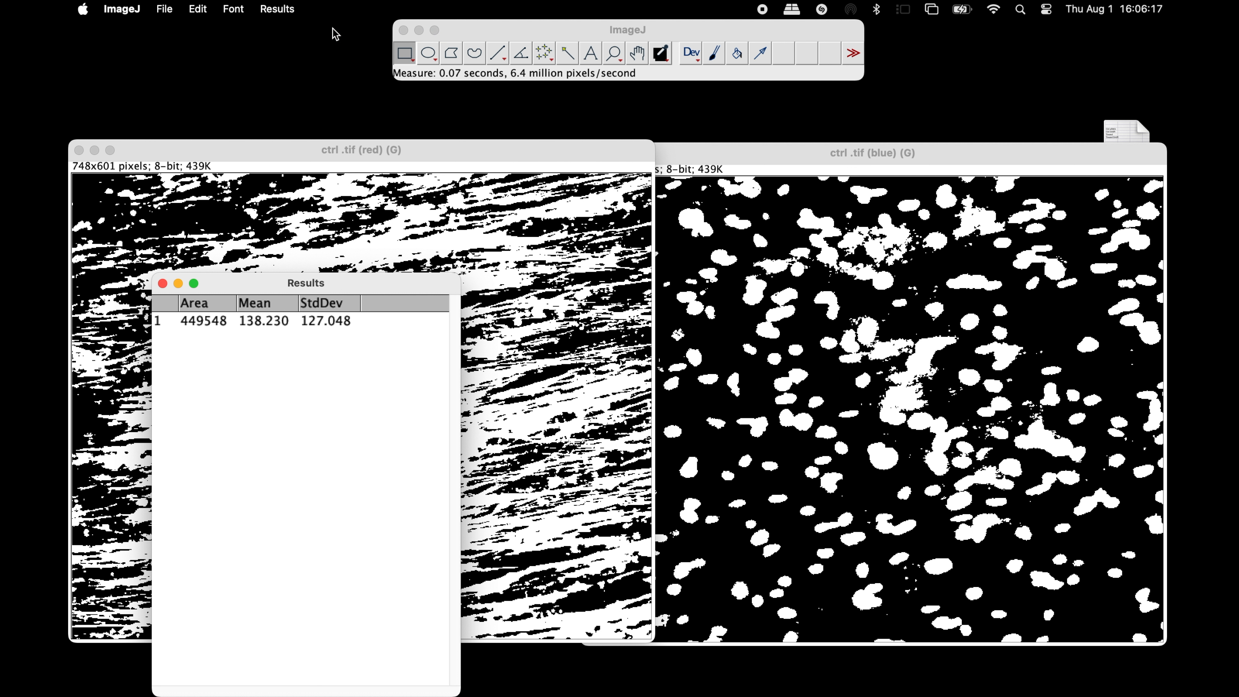
left_click(690, 149)
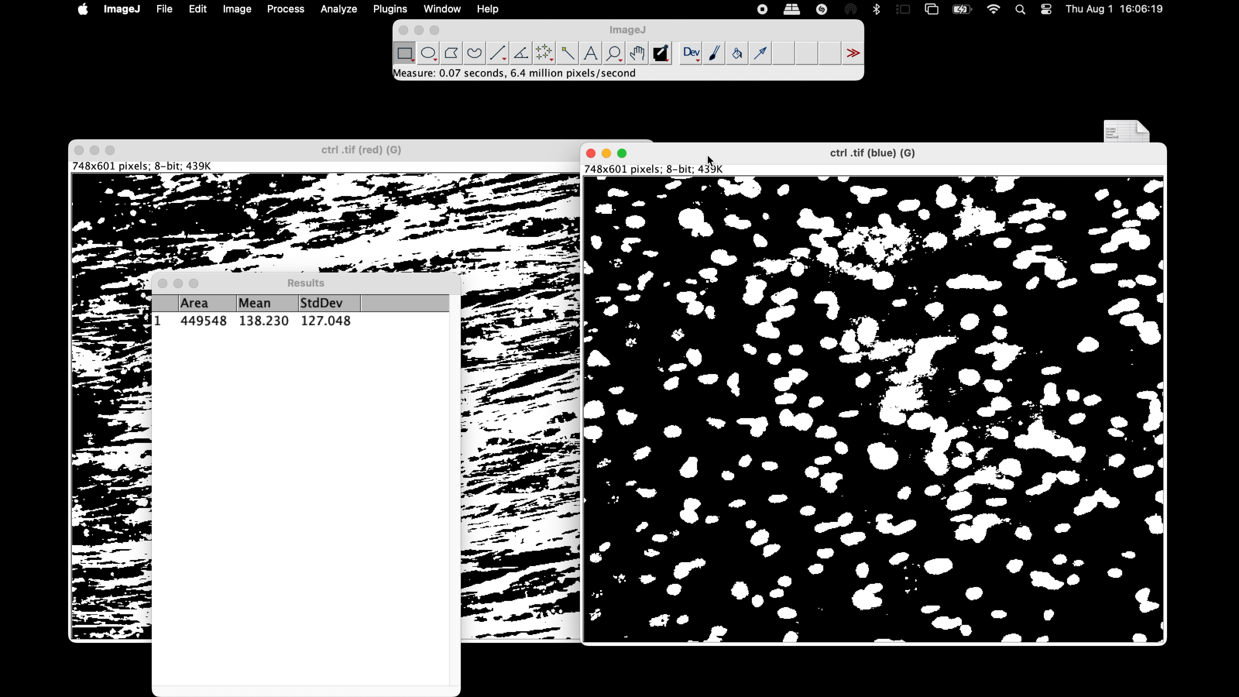
left_click(338, 9)
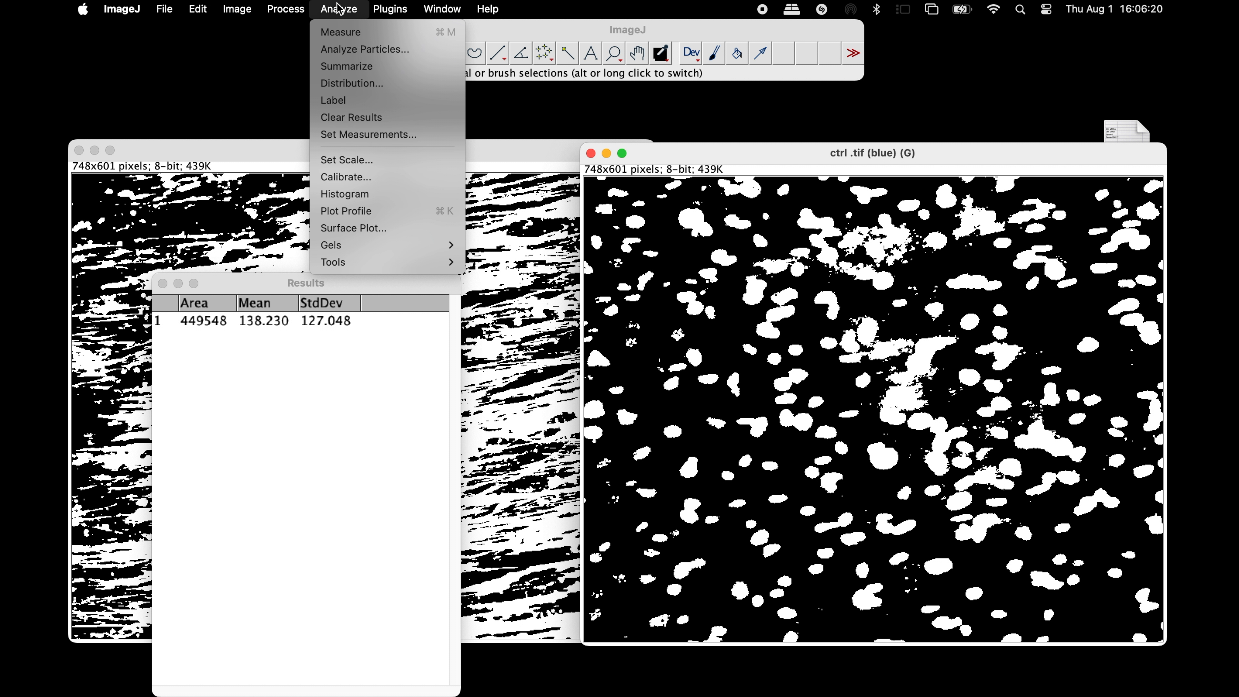
left_click(354, 33)
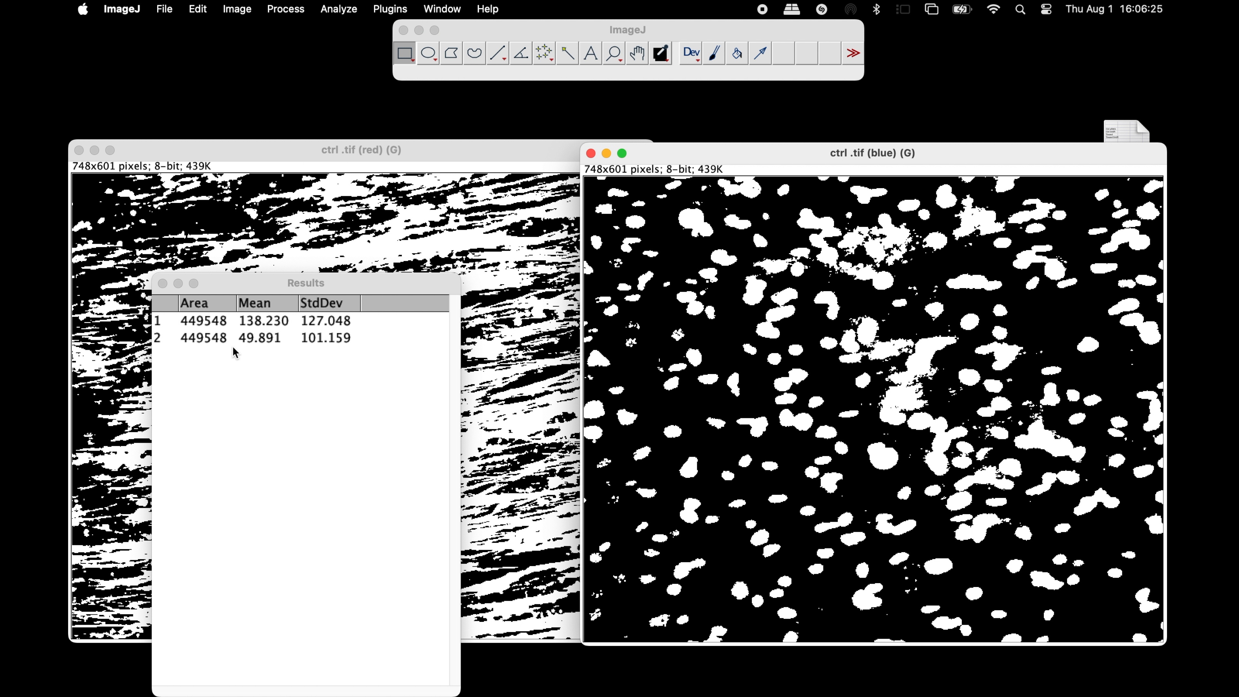
Copy both measurement rows from the results table, switch to Excel and paste them into Sheet1 starting at B9
left_click_drag(200, 323, 251, 342)
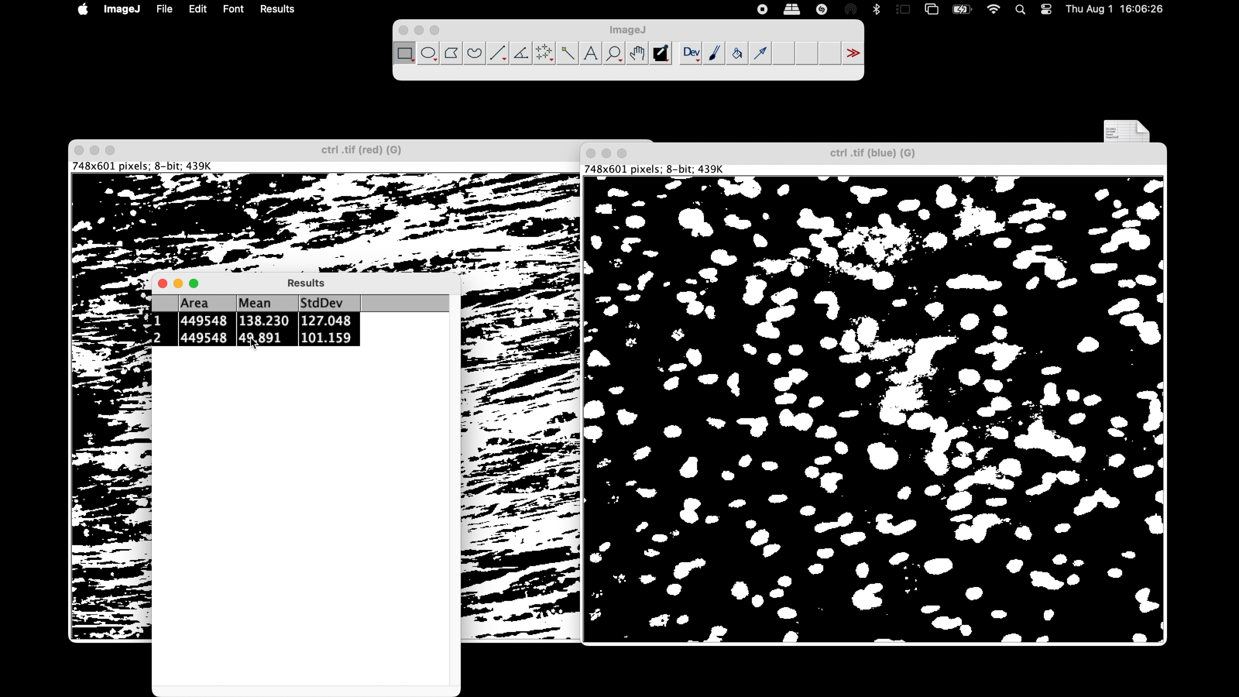
right_click(290, 335)
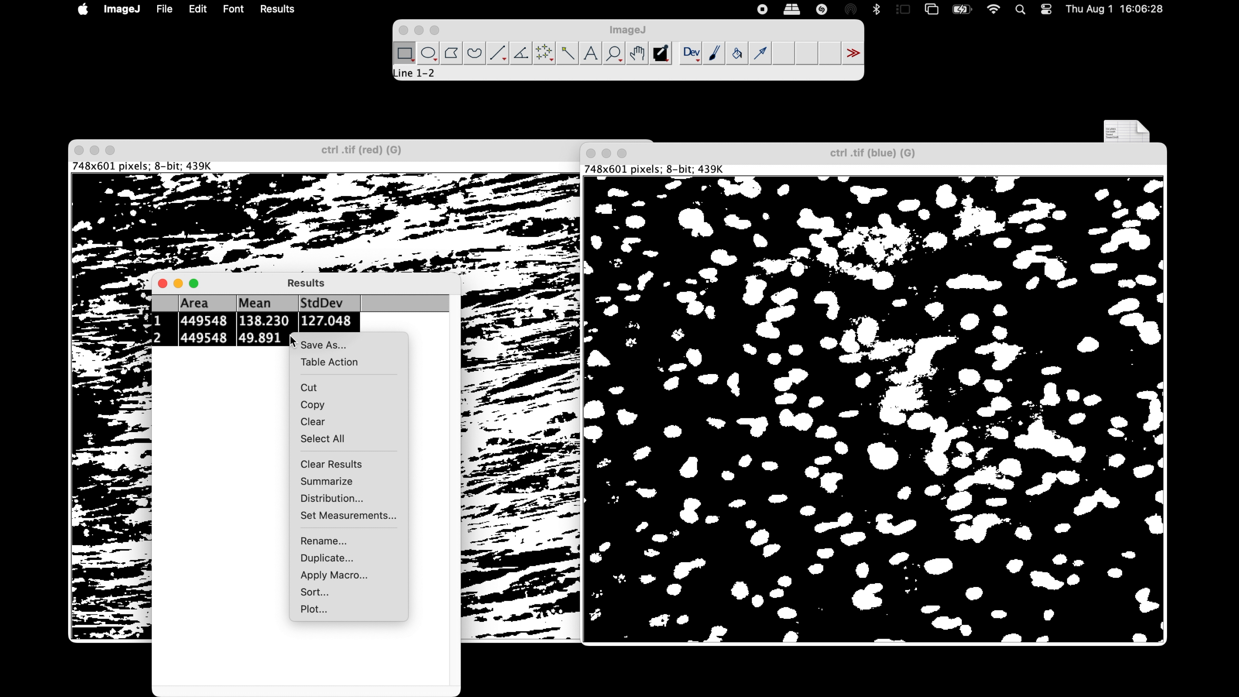
left_click(325, 401)
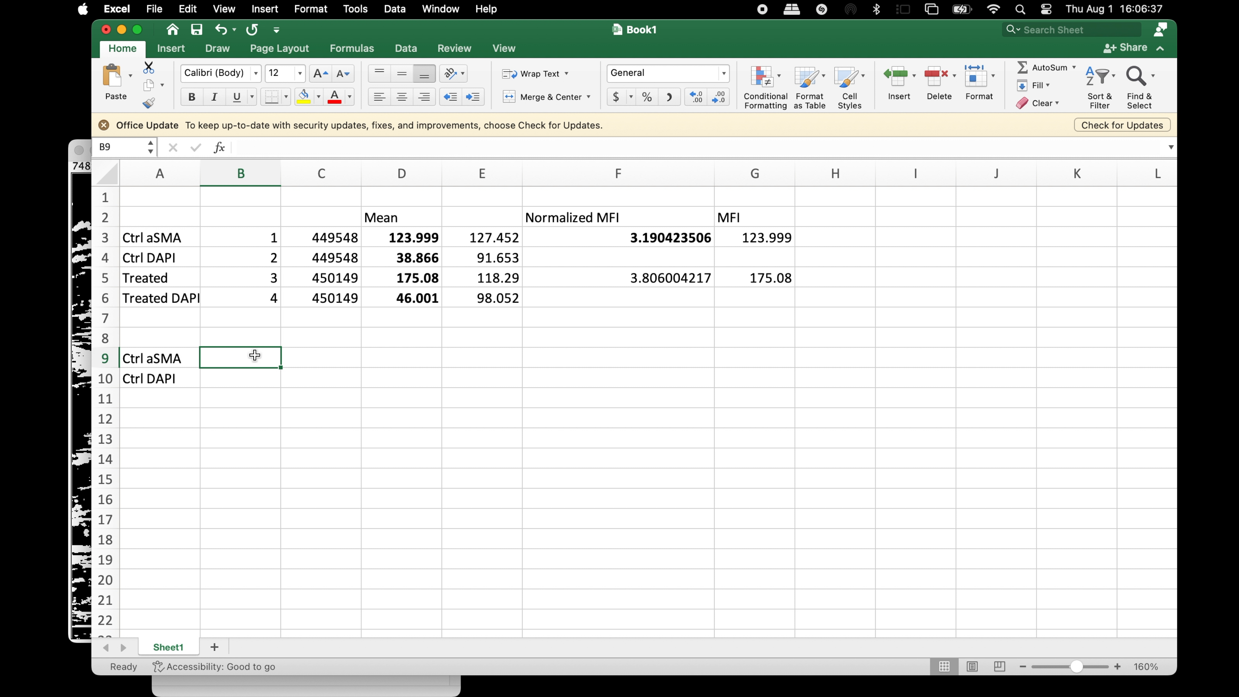
key("super+v")
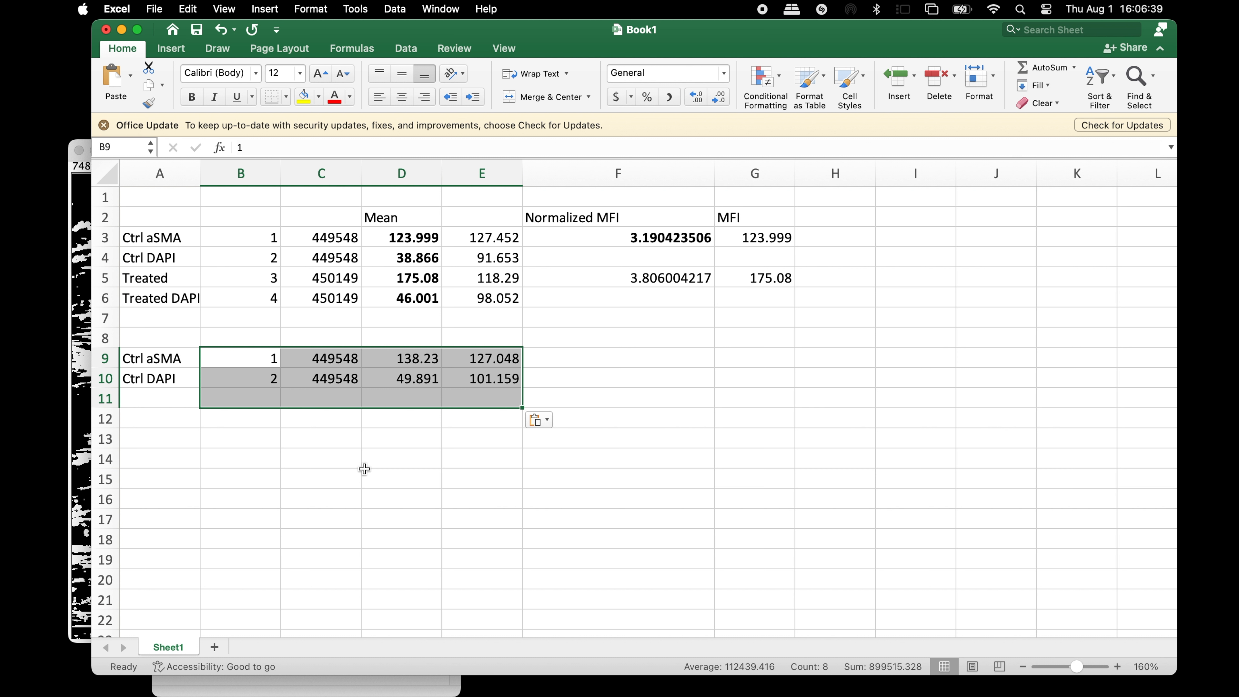
left_click(364, 469)
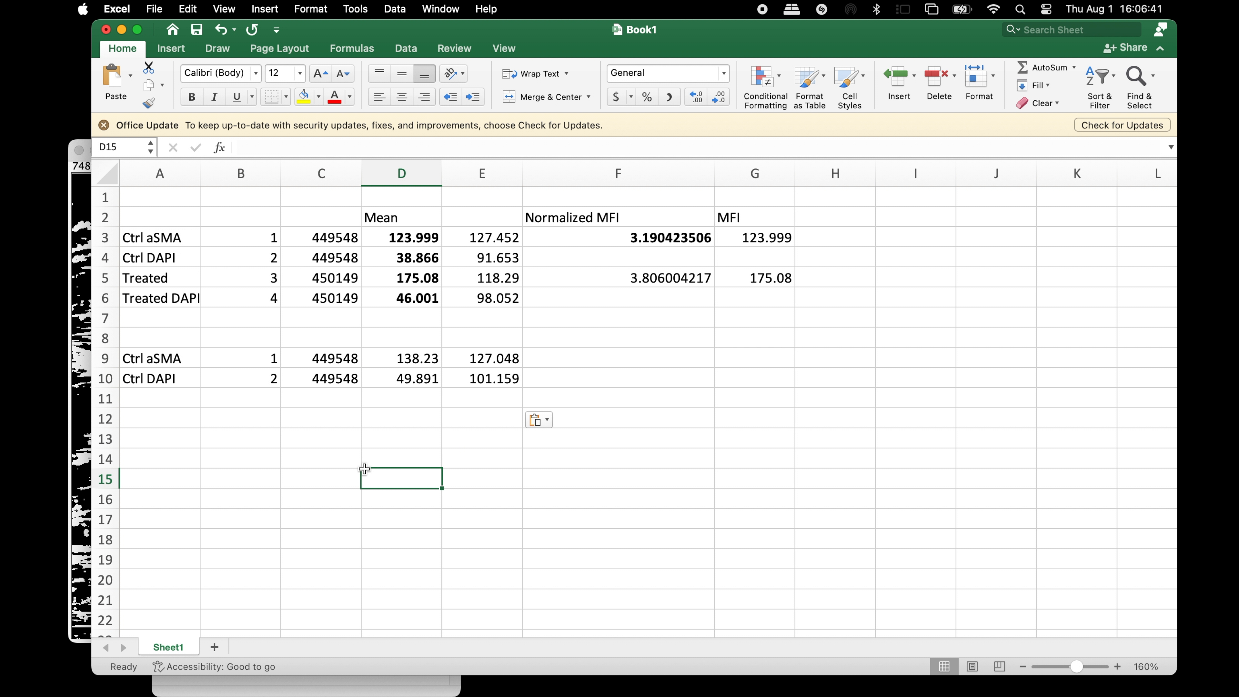